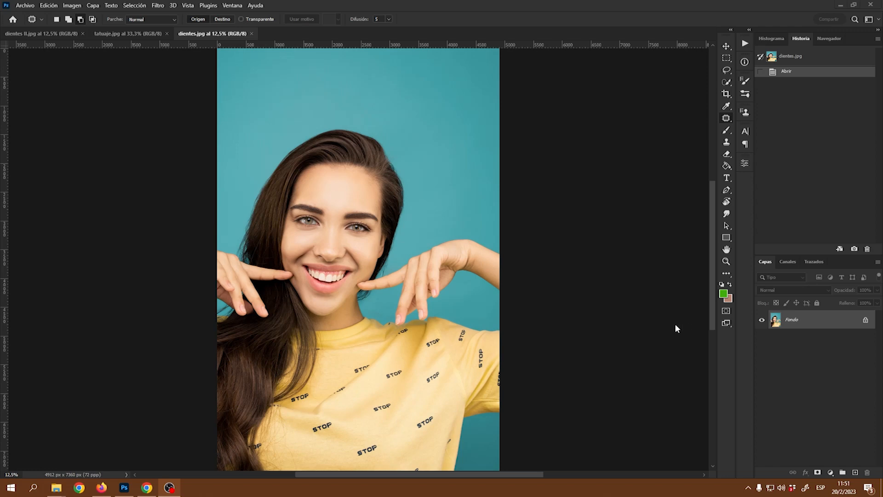
Switch to Firefox and examine the subscriptions and individual lifetime courses on the Academia Online page
{"action": "left_click", "coordinate": [102, 487]}
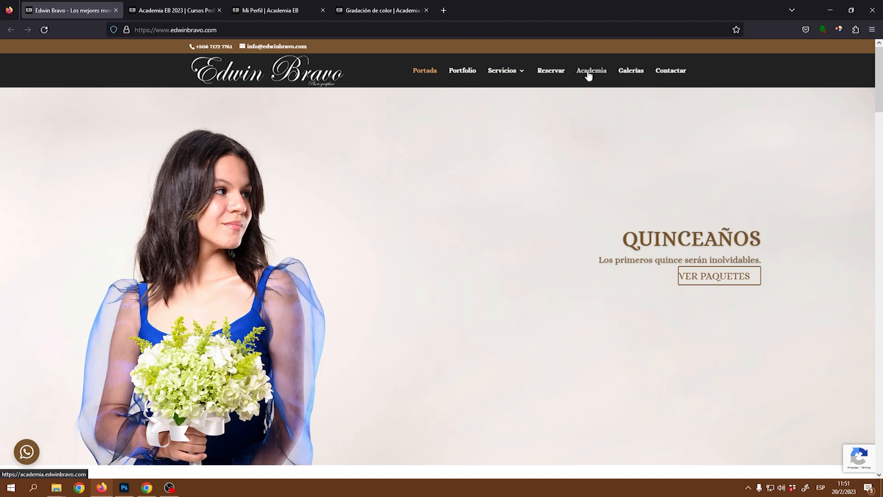
{"action": "left_click", "coordinate": [167, 15]}
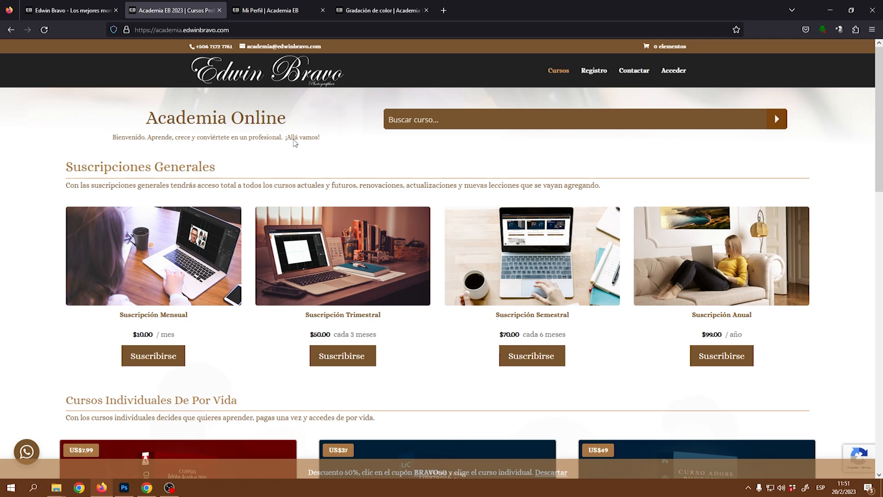
{"action": "scroll", "coordinate": [615, 267], "scroll_direction": "down", "scroll_amount": 10}
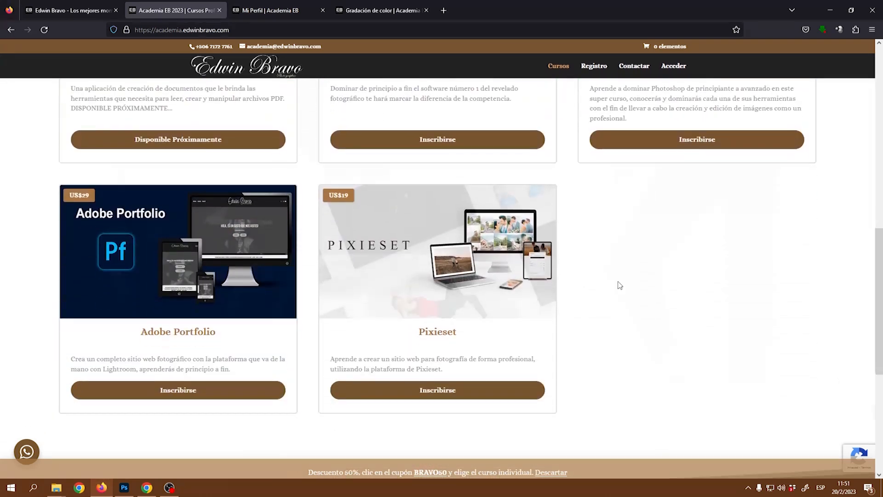
{"action": "scroll", "coordinate": [620, 286], "scroll_direction": "up", "scroll_amount": 4}
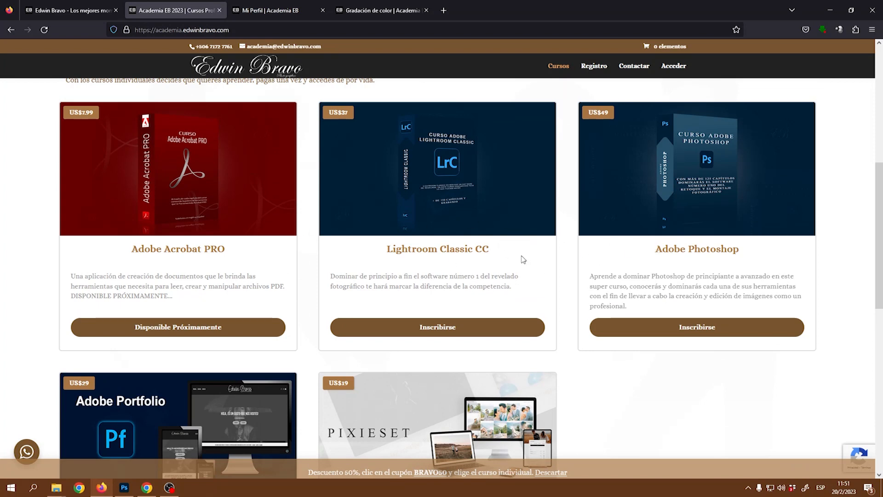
{"action": "scroll", "coordinate": [236, 355], "scroll_direction": "down", "scroll_amount": 3}
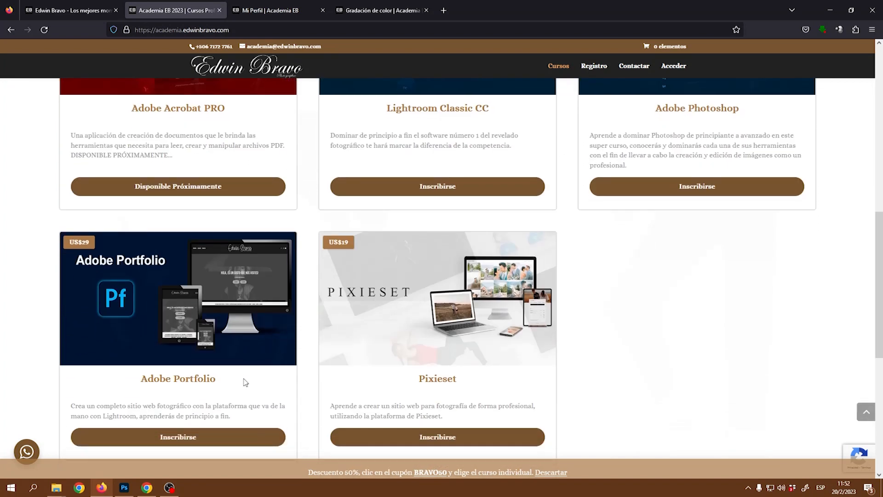
{"action": "scroll", "coordinate": [644, 307], "scroll_direction": "up", "scroll_amount": 5}
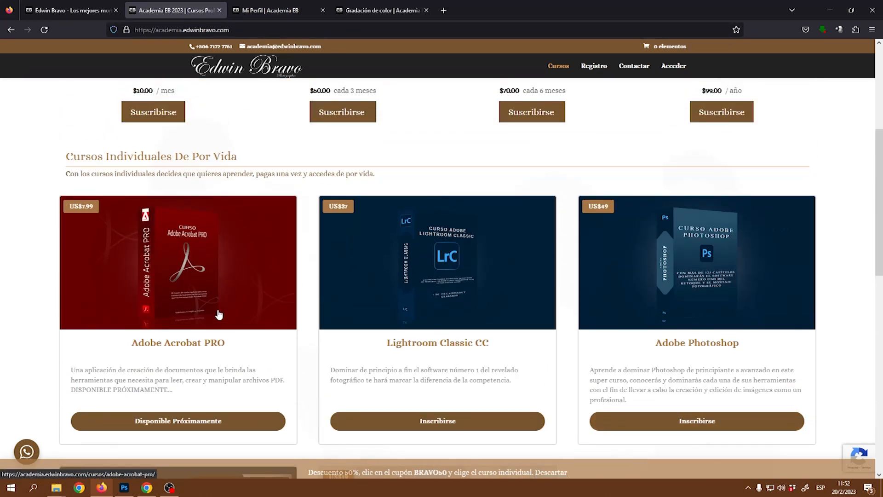
{"action": "scroll", "coordinate": [498, 276], "scroll_direction": "up", "scroll_amount": 5}
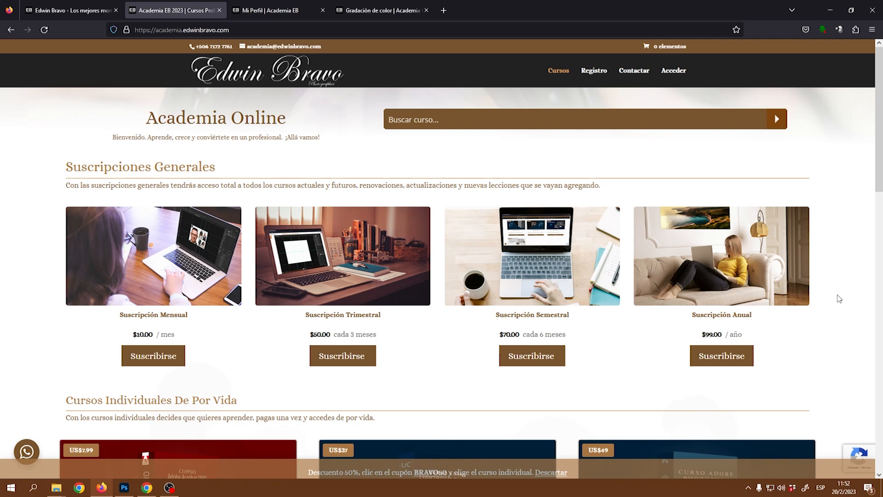
{"action": "scroll", "coordinate": [839, 298], "scroll_direction": "down", "scroll_amount": 4}
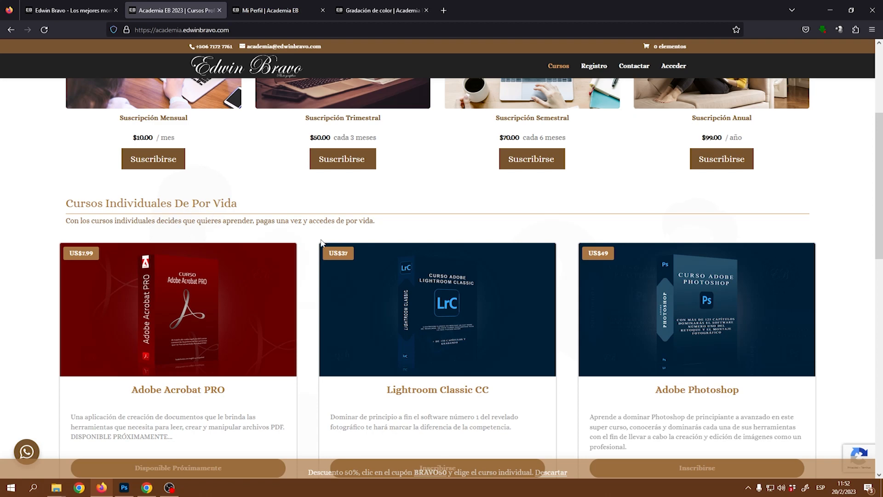
{"action": "scroll", "coordinate": [652, 209], "scroll_direction": "down", "scroll_amount": 8}
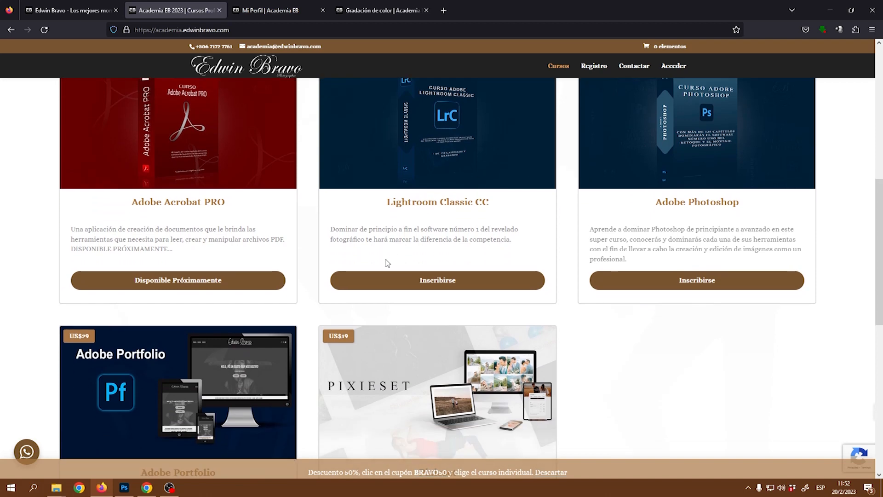
{"action": "scroll", "coordinate": [518, 249], "scroll_direction": "up", "scroll_amount": 5}
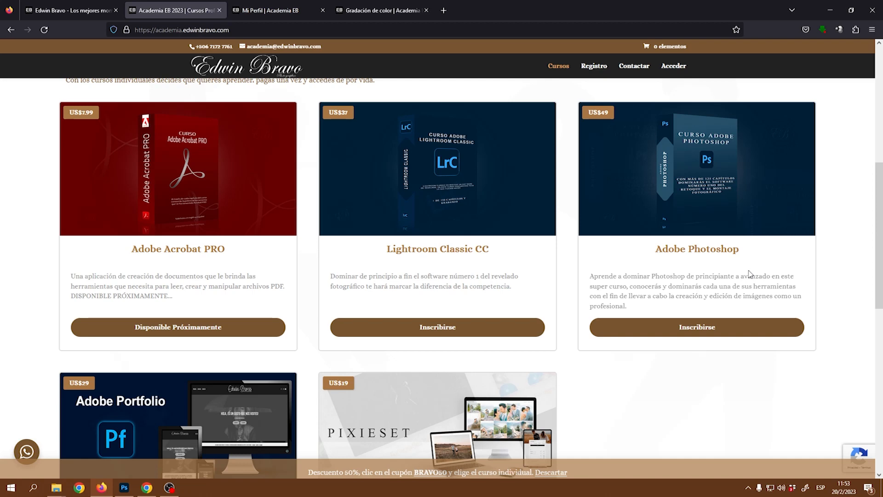
{"action": "scroll", "coordinate": [645, 312], "scroll_direction": "up", "scroll_amount": 5}
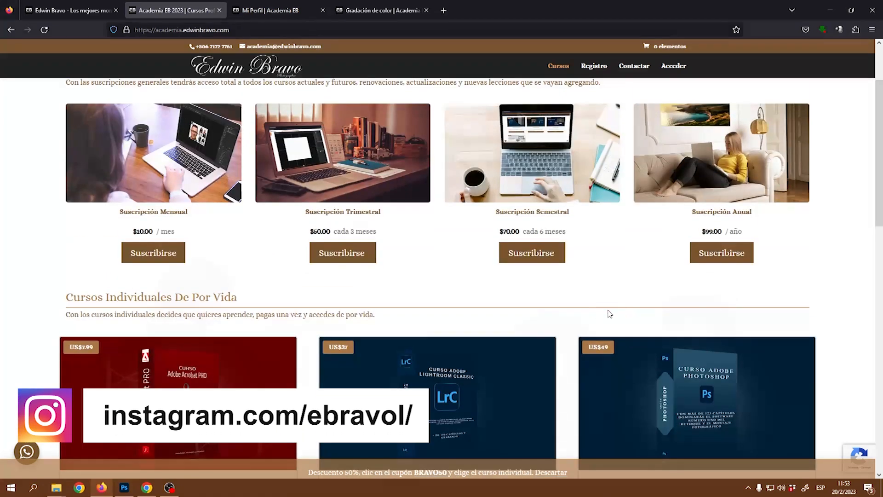
{"action": "scroll", "coordinate": [472, 198], "scroll_direction": "up", "scroll_amount": 2}
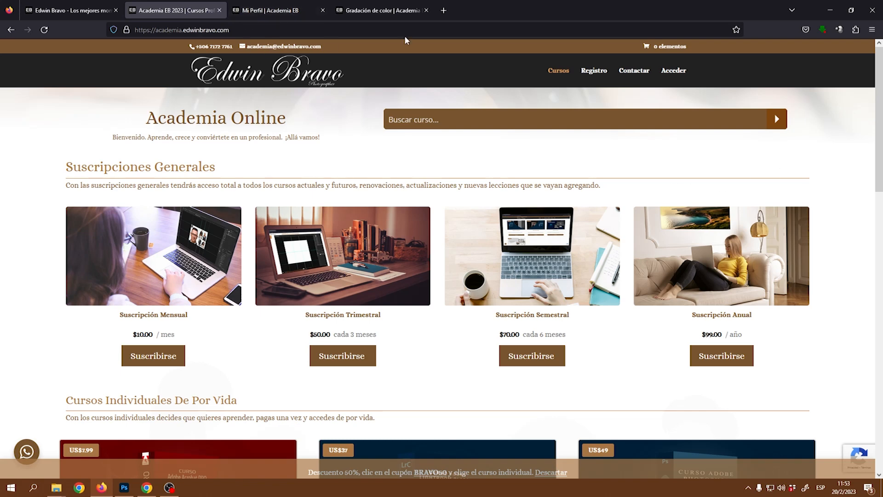
Examine the student's Mi Perfil page, including the account sections and the Tus Cursos list
{"action": "left_click", "coordinate": [278, 11]}
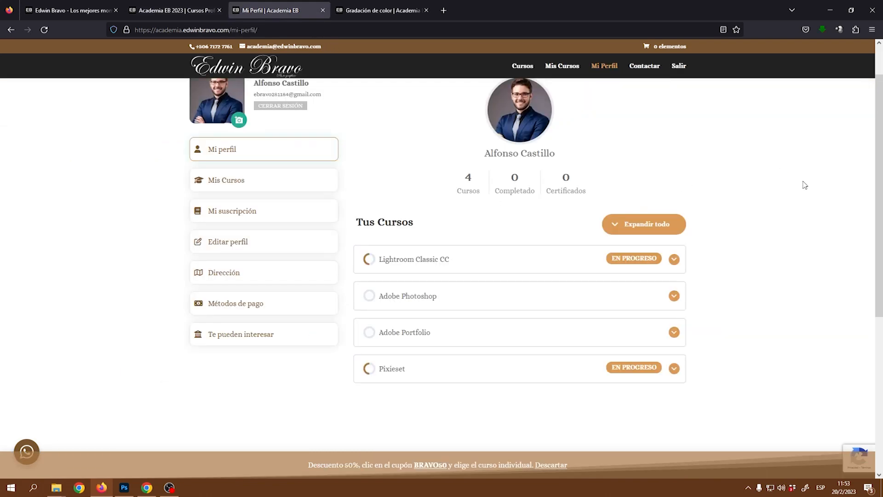
{"action": "scroll", "coordinate": [803, 187], "scroll_direction": "down", "scroll_amount": 5}
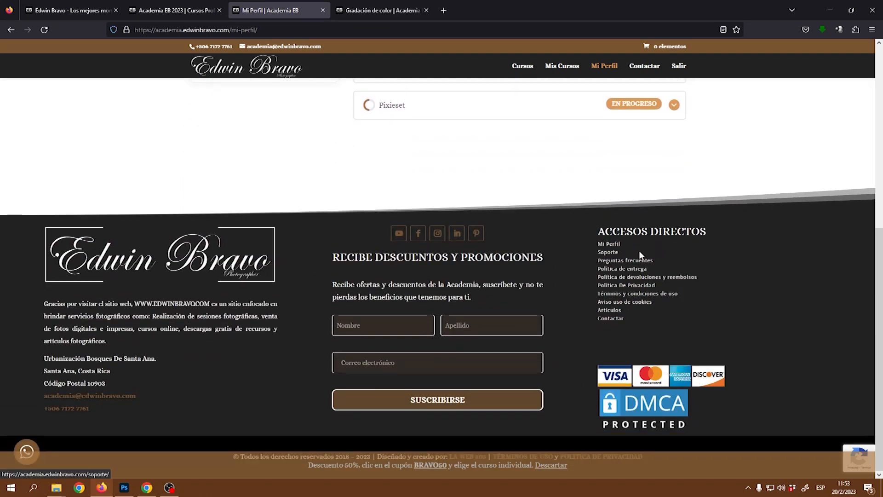
{"action": "scroll", "coordinate": [658, 243], "scroll_direction": "up", "scroll_amount": 5}
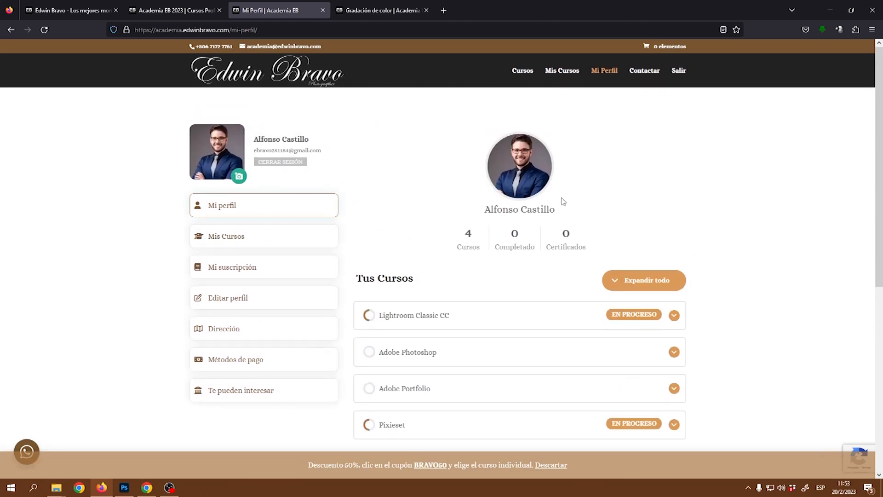
{"action": "scroll", "coordinate": [734, 227], "scroll_direction": "down", "scroll_amount": 5}
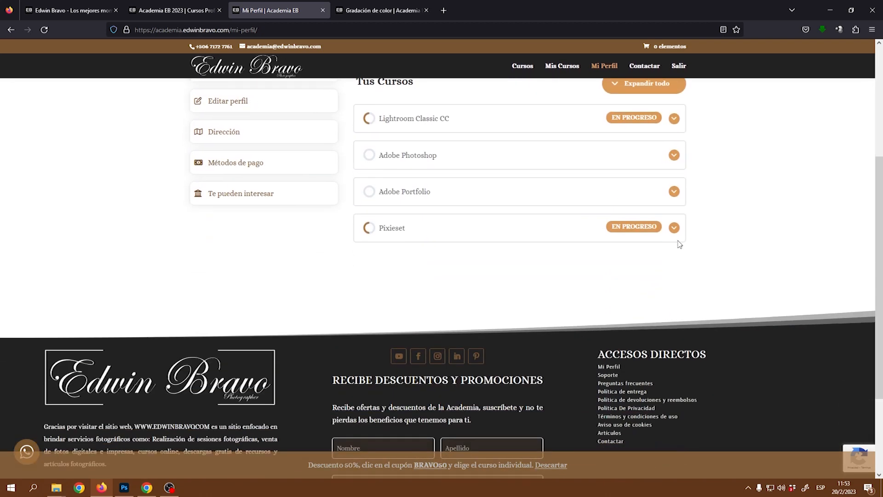
{"action": "scroll", "coordinate": [693, 237], "scroll_direction": "up", "scroll_amount": 5}
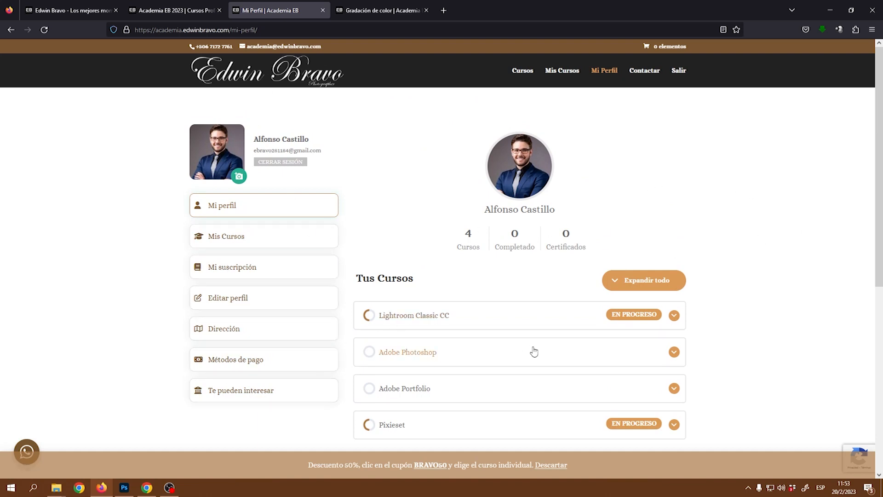
{"action": "scroll", "coordinate": [534, 352], "scroll_direction": "down", "scroll_amount": 2}
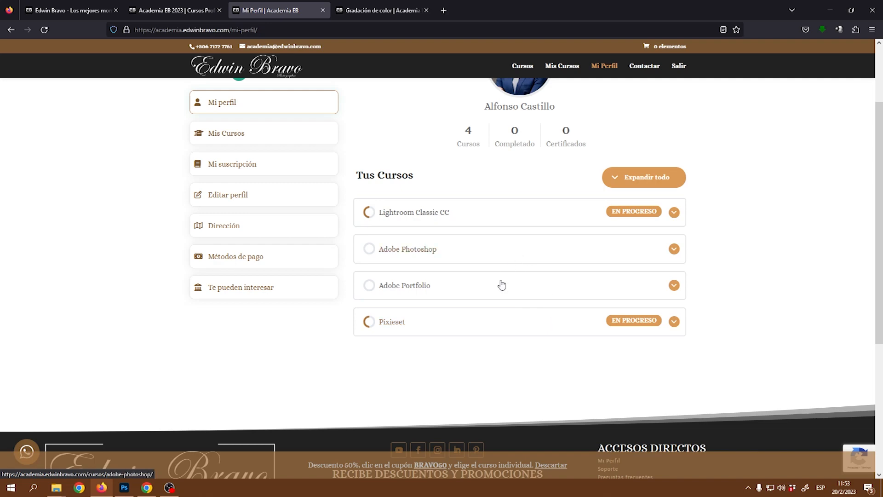
Open the Gradación de color lesson page and look through the lesson list of the Lightroom Classic CC course
{"action": "left_click", "coordinate": [389, 10]}
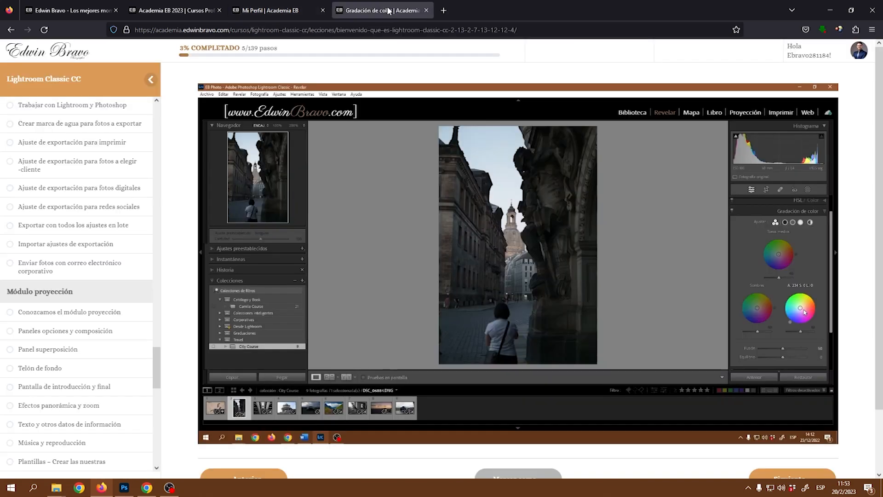
{"action": "mouse_move", "coordinate": [499, 205]}
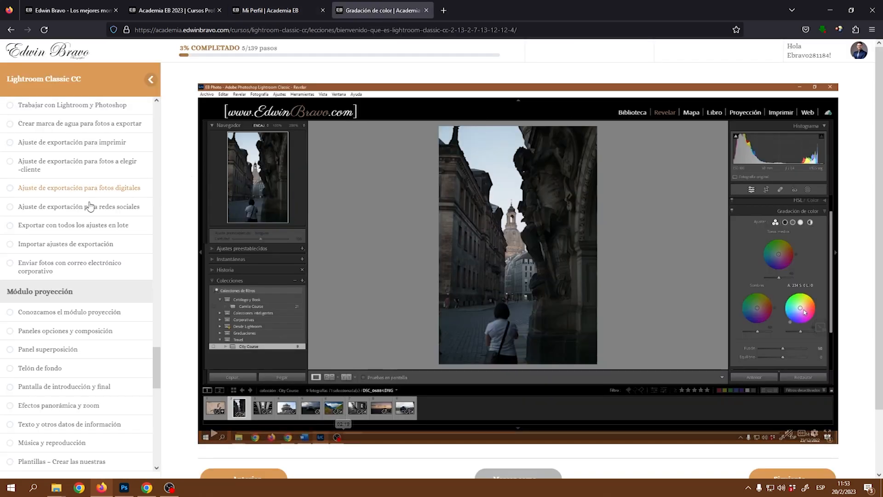
{"action": "scroll", "coordinate": [68, 265], "scroll_direction": "down", "scroll_amount": 3}
{"action": "scroll", "coordinate": [117, 133], "scroll_direction": "up", "scroll_amount": 5}
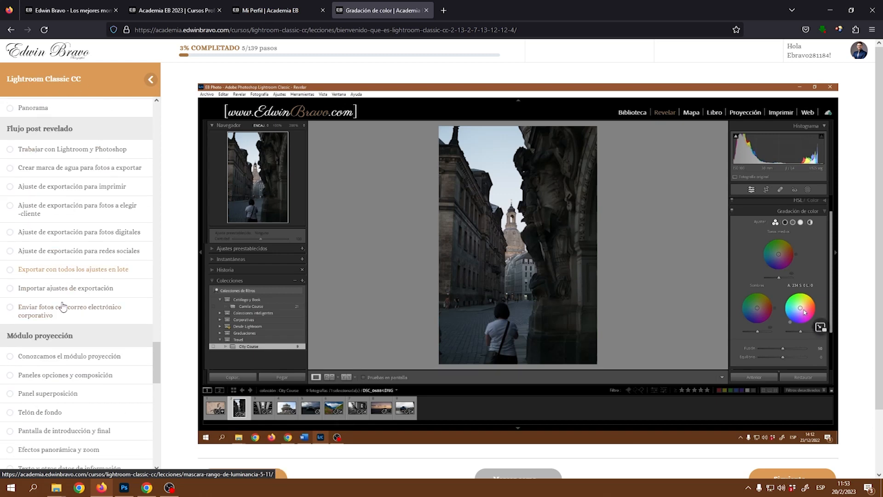
{"action": "scroll", "coordinate": [70, 305], "scroll_direction": "down", "scroll_amount": 3}
{"action": "scroll", "coordinate": [70, 305], "scroll_direction": "down", "scroll_amount": 10}
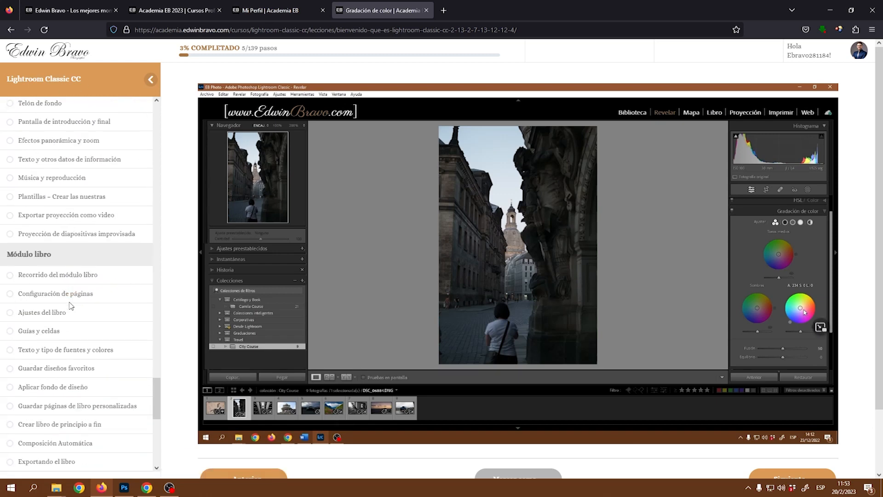
{"action": "scroll", "coordinate": [73, 313], "scroll_direction": "up", "scroll_amount": 7}
{"action": "scroll", "coordinate": [73, 313], "scroll_direction": "up", "scroll_amount": 15}
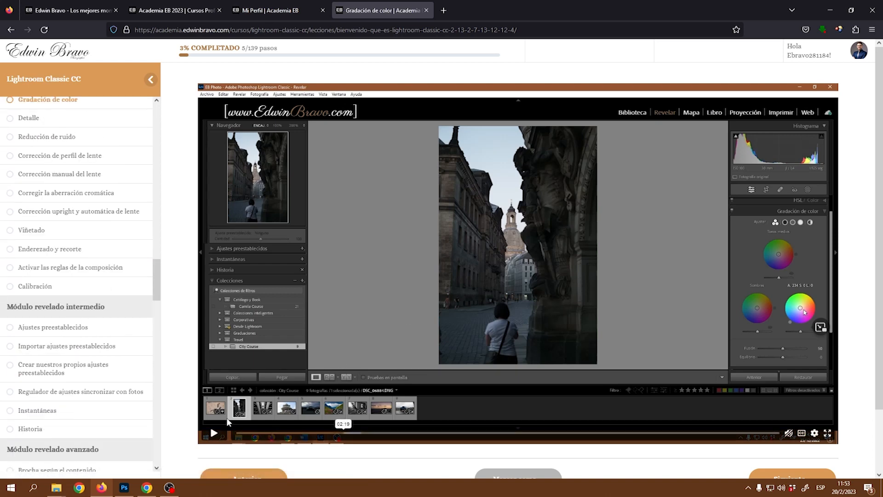
Play the Gradación de color lesson video and turn on its English (United States) subtitles
{"action": "left_click", "coordinate": [230, 435]}
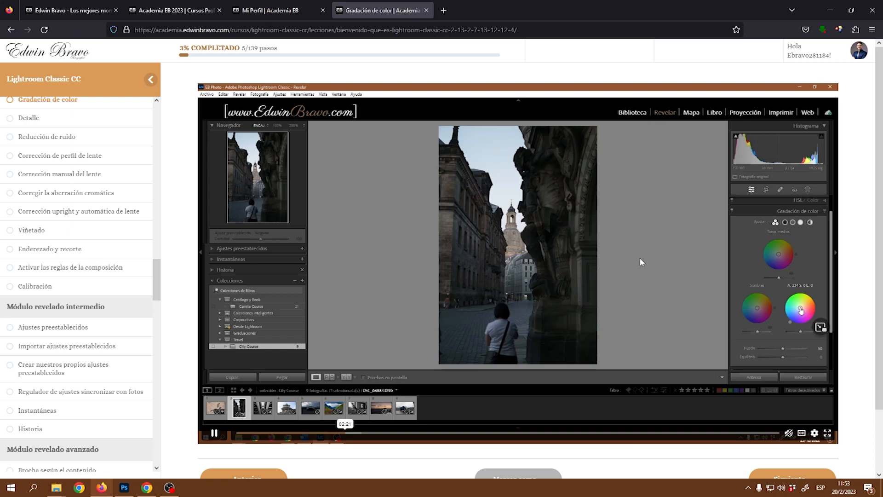
{"action": "left_click", "coordinate": [803, 433]}
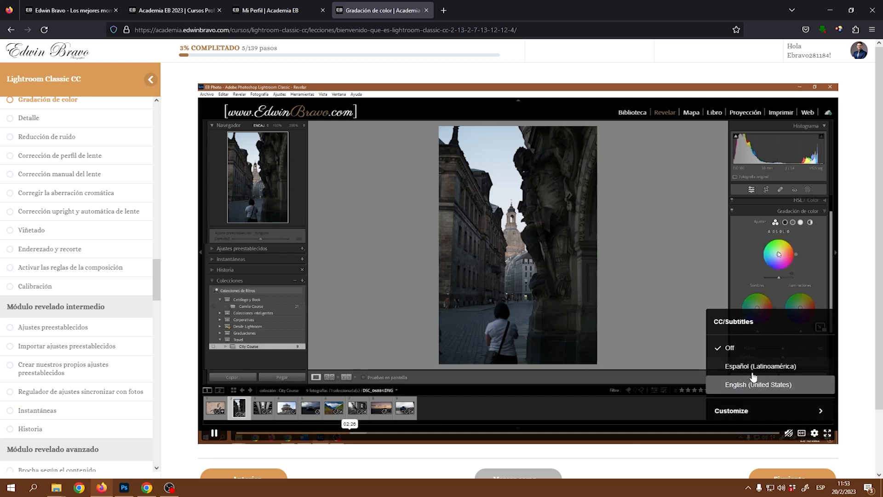
{"action": "left_click", "coordinate": [760, 385]}
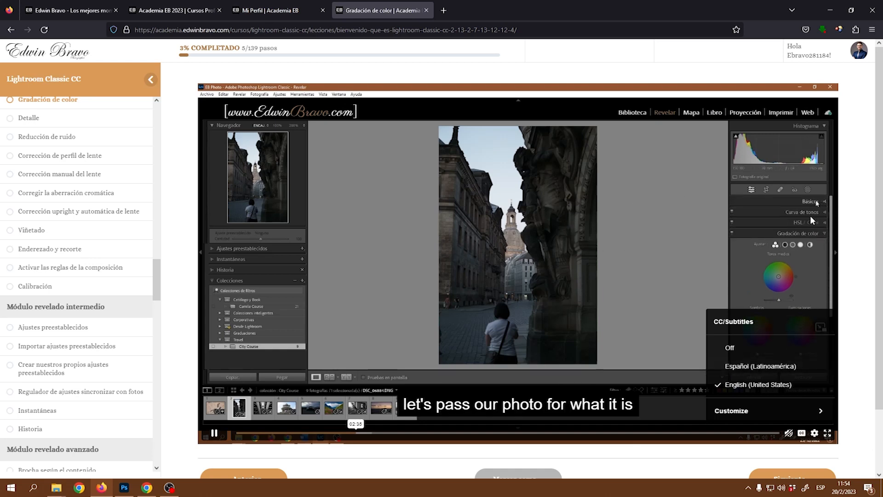
{"action": "left_click", "coordinate": [801, 433]}
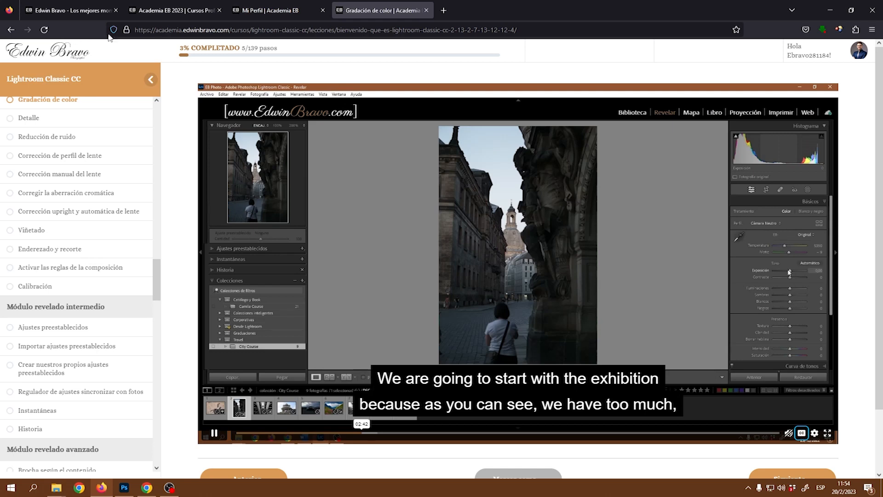
Return to the Academia Online page and review the individual courses, the discount coupon banner and the general subscriptions
{"action": "left_click", "coordinate": [191, 13]}
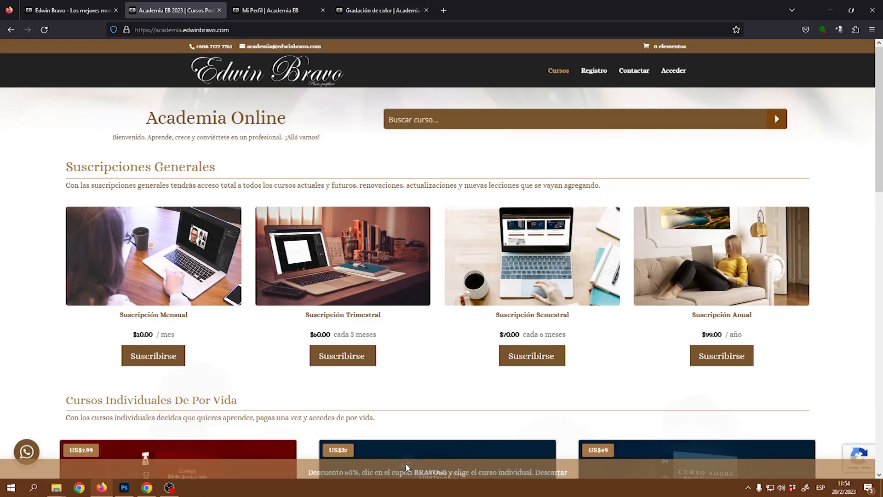
{"action": "scroll", "coordinate": [523, 402], "scroll_direction": "down", "scroll_amount": 5}
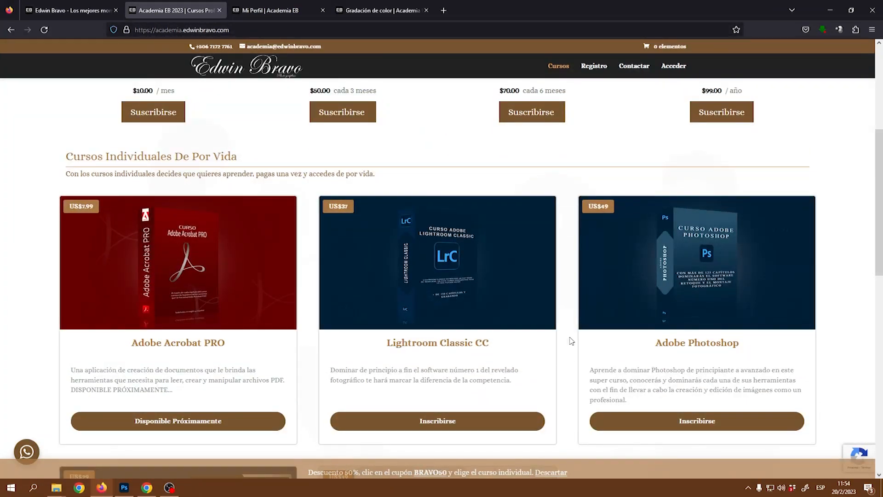
{"action": "scroll", "coordinate": [571, 341], "scroll_direction": "down", "scroll_amount": 3}
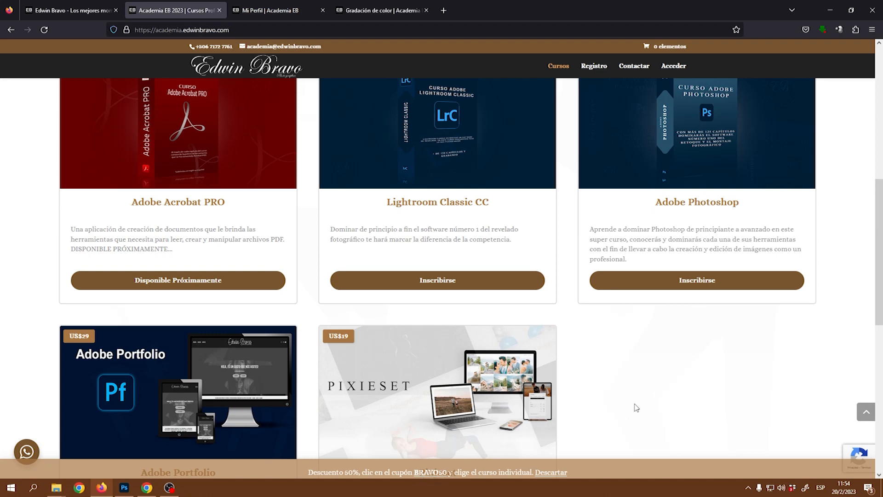
{"action": "scroll", "coordinate": [659, 386], "scroll_direction": "up", "scroll_amount": 4}
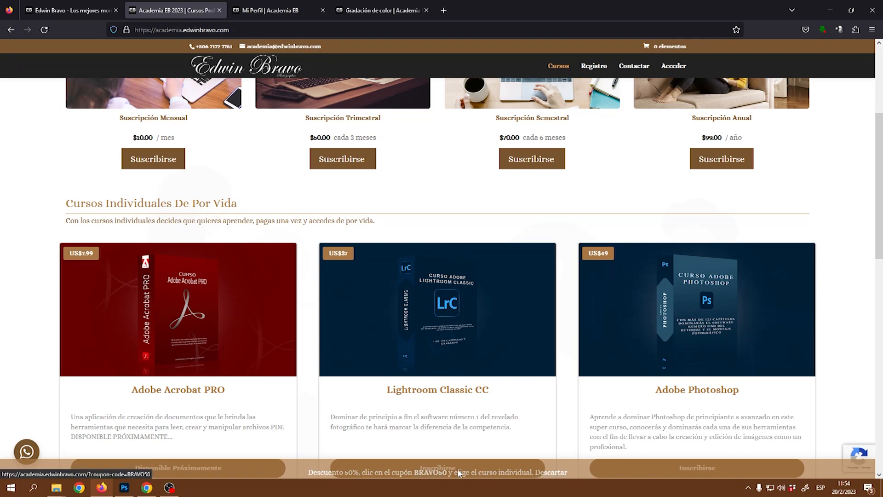
{"action": "scroll", "coordinate": [561, 302], "scroll_direction": "up", "scroll_amount": 4}
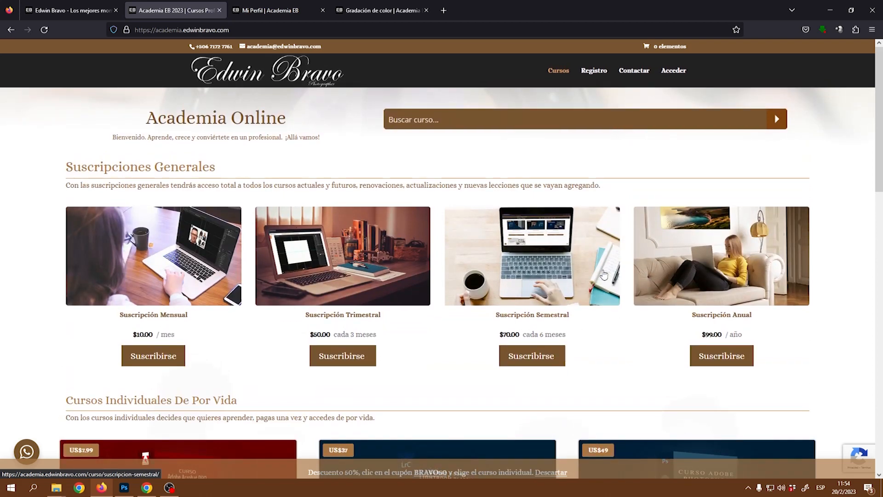
{"action": "scroll", "coordinate": [604, 274], "scroll_direction": "down", "scroll_amount": 4}
{"action": "scroll", "coordinate": [611, 282], "scroll_direction": "up", "scroll_amount": 4}
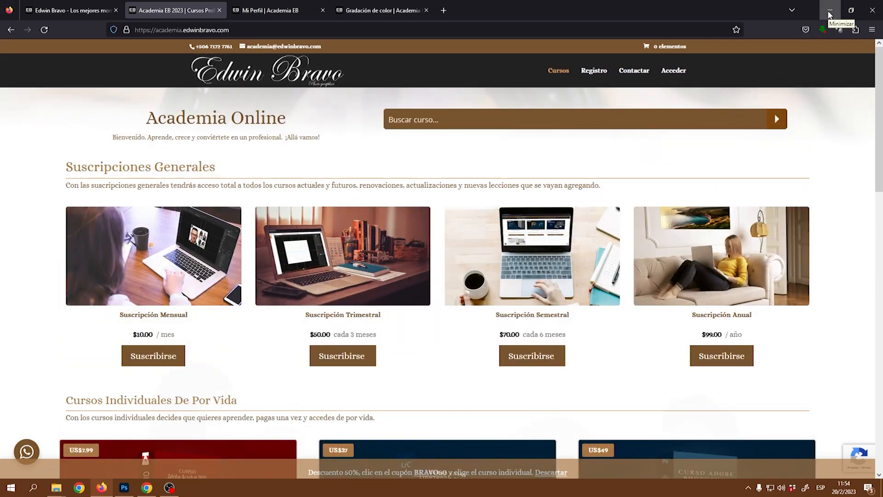
Minimize the browser and switch back to Photoshop with the dientes.jpg portrait
{"action": "left_click", "coordinate": [830, 11]}
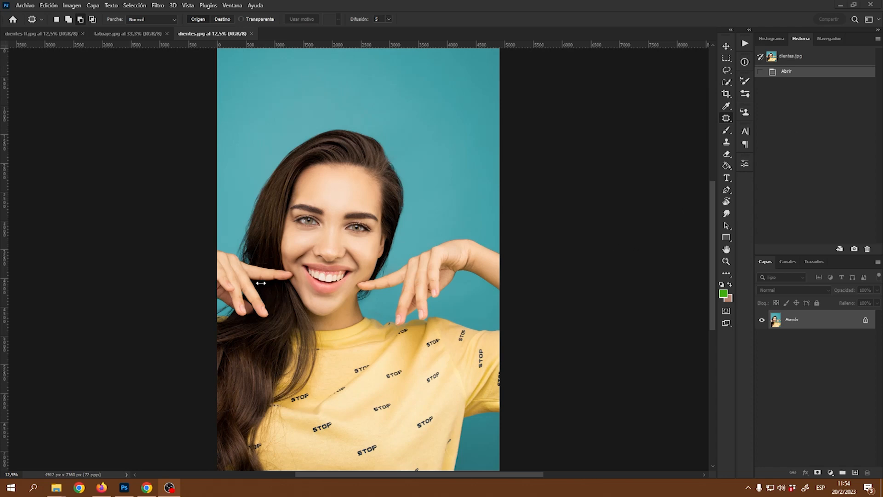
{"action": "left_click", "coordinate": [424, 240]}
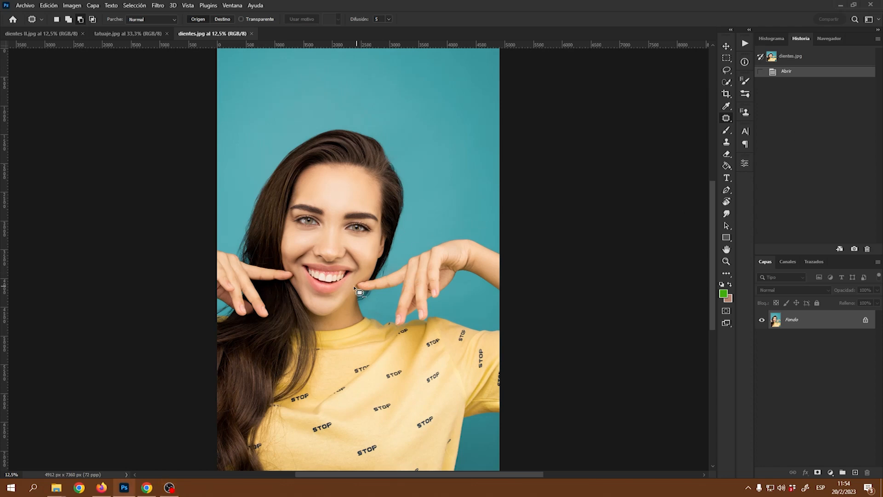
Duplicate the Fondo layer of the dientes.jpg portrait into a new layer
{"action": "scroll", "coordinate": [357, 289], "scroll_direction": "up", "scroll_amount": 8}
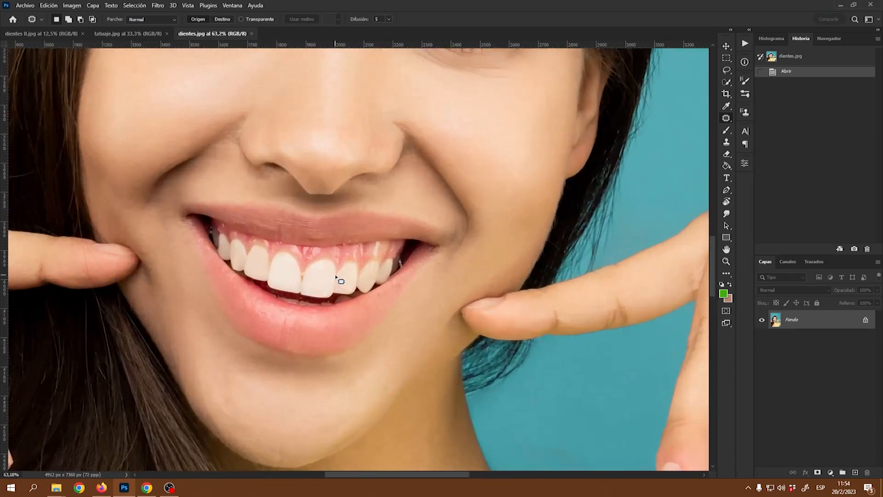
{"action": "scroll", "coordinate": [338, 278], "scroll_direction": "up", "scroll_amount": 2}
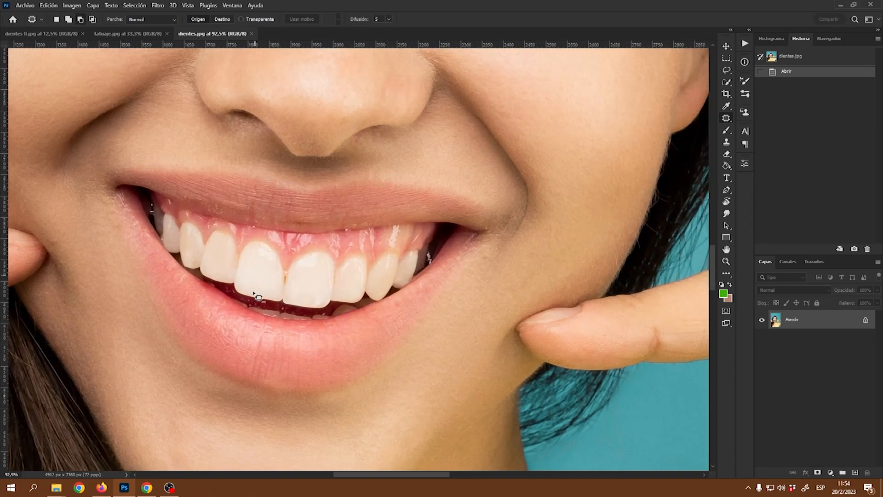
{"action": "scroll", "coordinate": [350, 318], "scroll_direction": "up", "scroll_amount": 1}
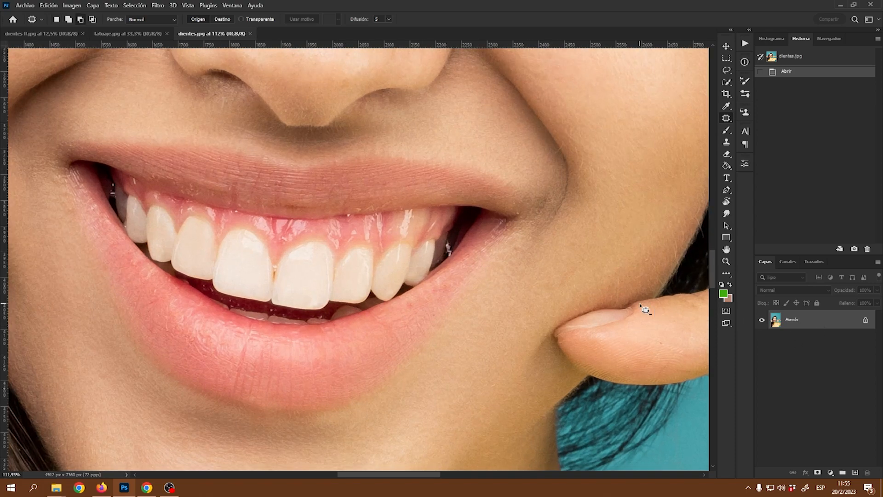
{"action": "scroll", "coordinate": [598, 283], "scroll_direction": "down", "scroll_amount": 3}
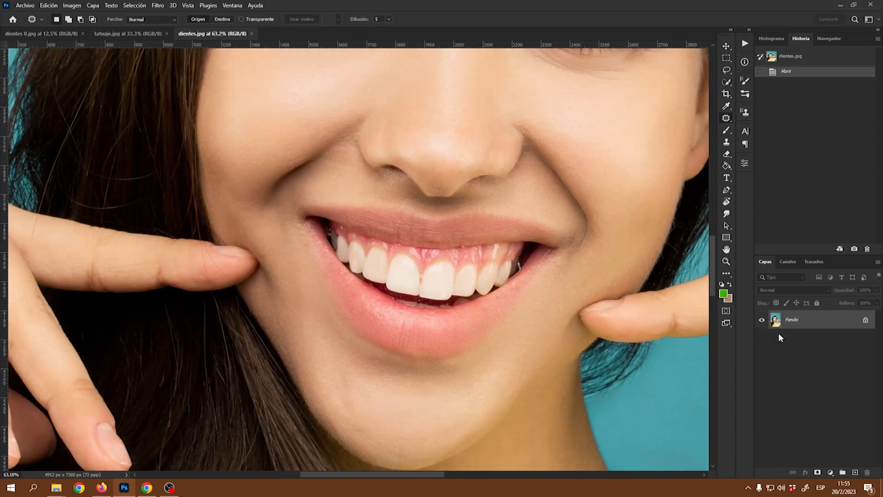
{"action": "key", "text": "ctrl+j"}
{"action": "scroll", "coordinate": [498, 263], "scroll_direction": "down", "scroll_amount": 3}
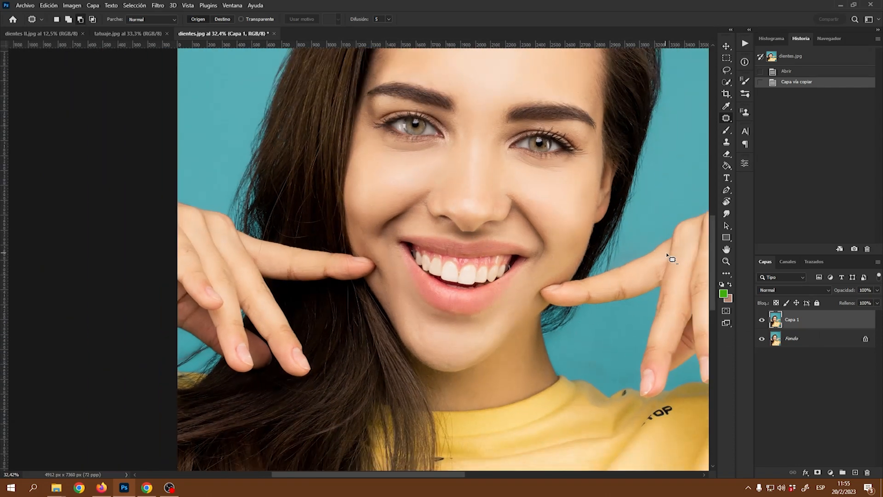
{"action": "left_click_drag", "start_coordinate": [440, 474], "coordinate": [459, 476]}
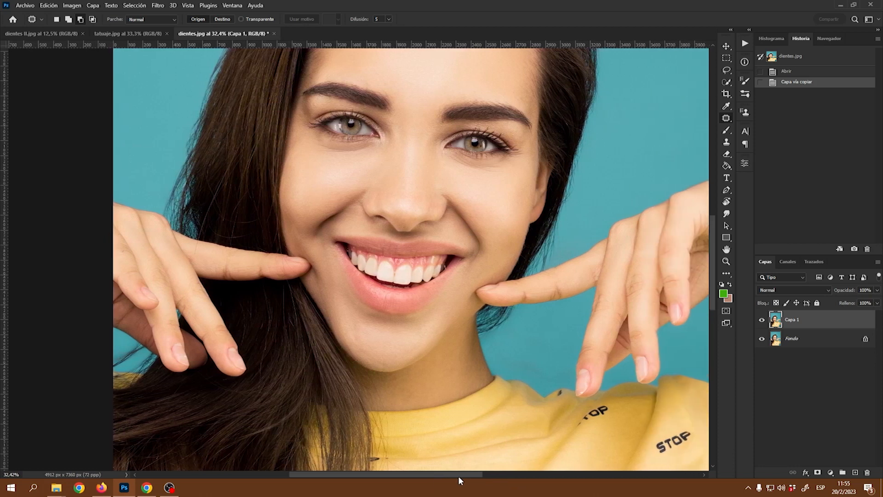
Duplicate the Capa 1 layer to get a second working copy of the portrait
{"action": "left_click", "coordinate": [159, 6]}
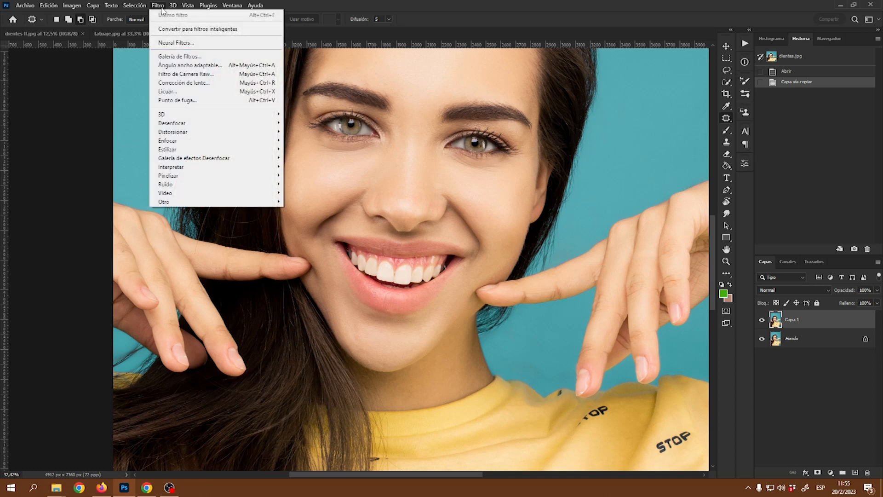
{"action": "left_click", "coordinate": [406, 277]}
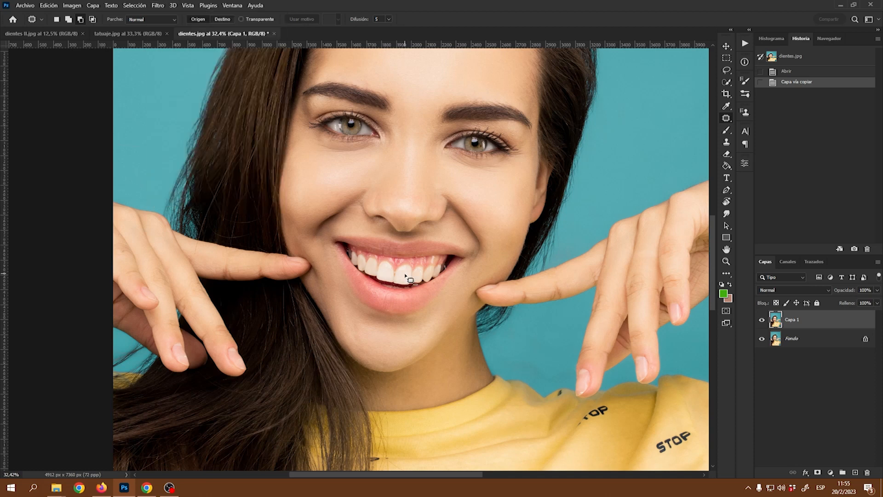
{"action": "scroll", "coordinate": [388, 278], "scroll_direction": "up", "scroll_amount": 3}
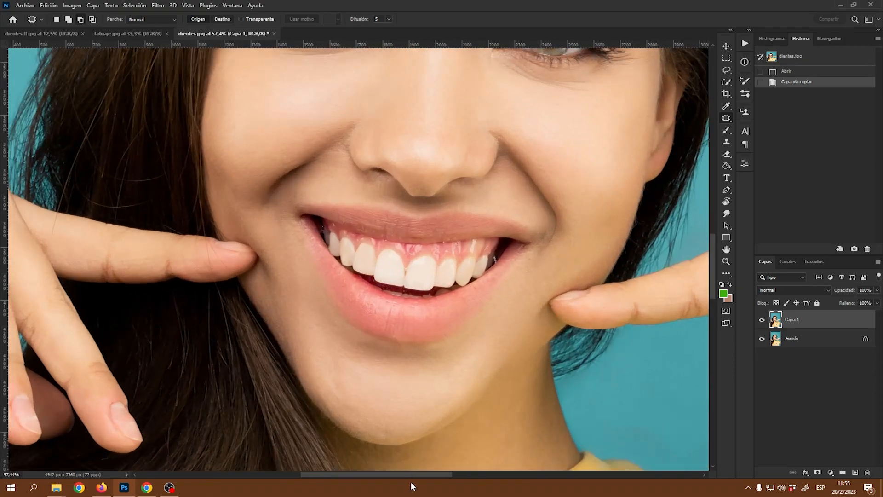
{"action": "left_click_drag", "start_coordinate": [423, 476], "coordinate": [438, 474]}
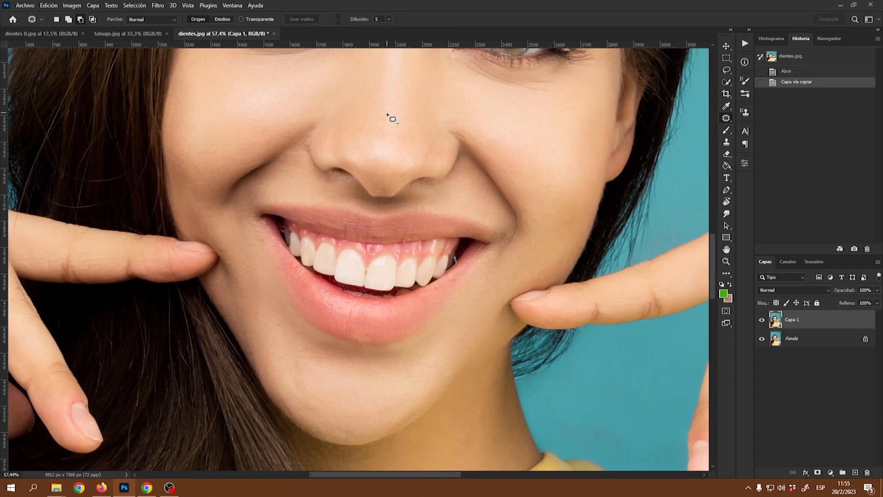
{"action": "key", "text": "ctrl+j"}
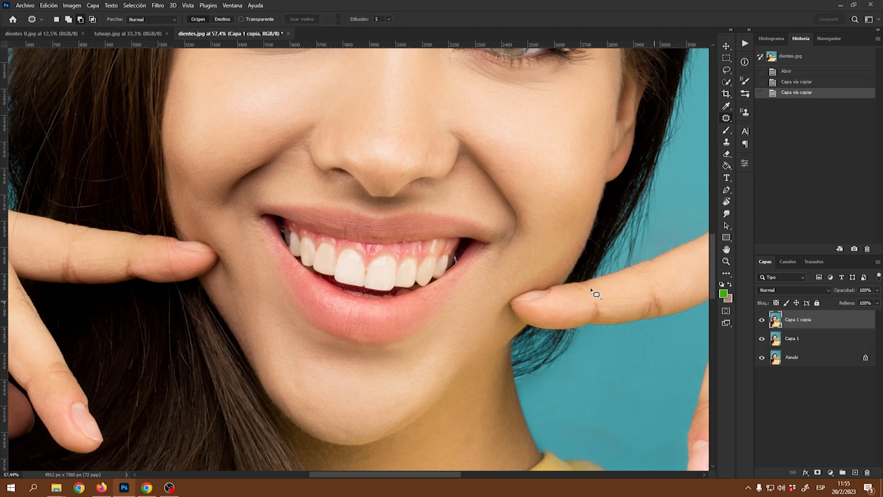
Open the Liquify filter on the Capa 1 copia layer
{"action": "left_click", "coordinate": [158, 6]}
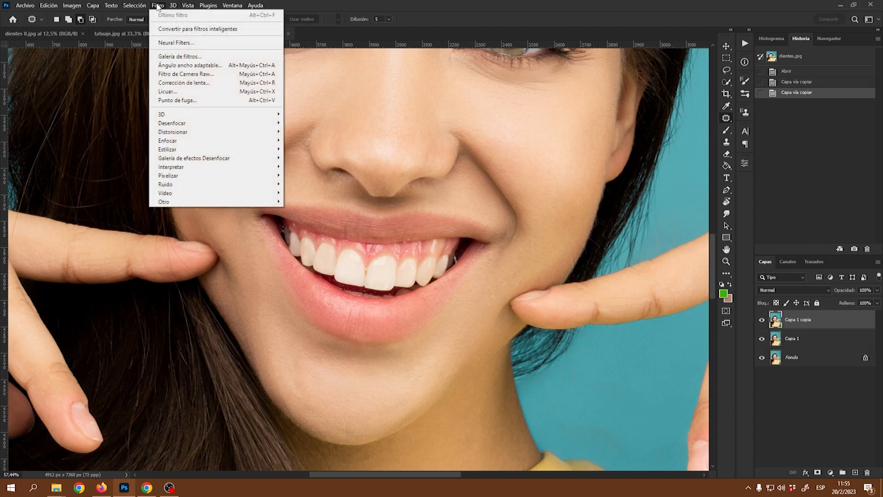
{"action": "left_click", "coordinate": [175, 92]}
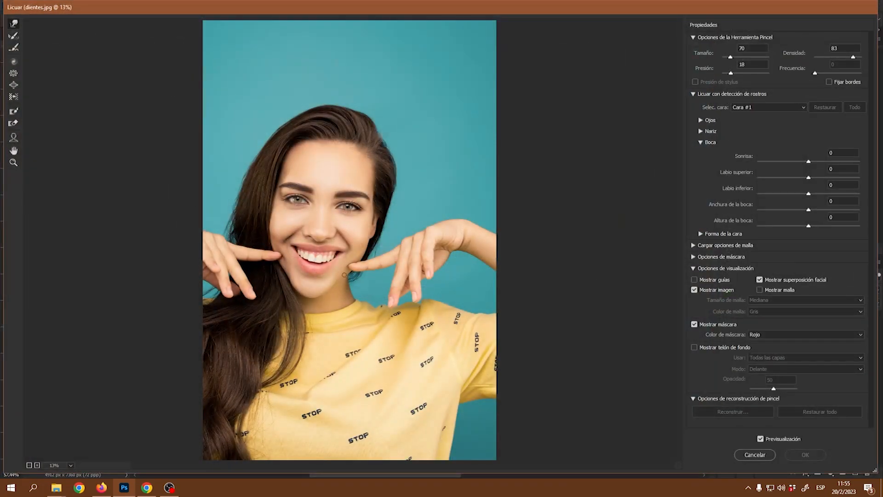
{"action": "scroll", "coordinate": [317, 261], "scroll_direction": "up", "scroll_amount": 5}
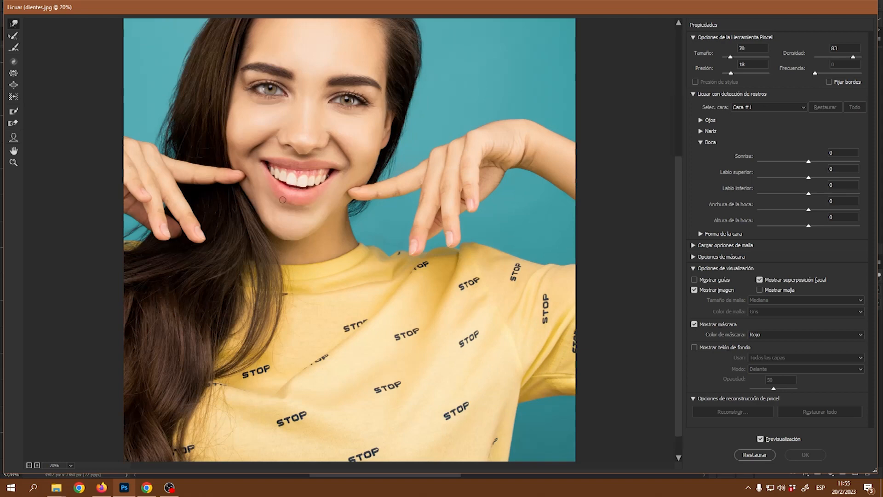
{"action": "scroll", "coordinate": [286, 176], "scroll_direction": "up", "scroll_amount": 2}
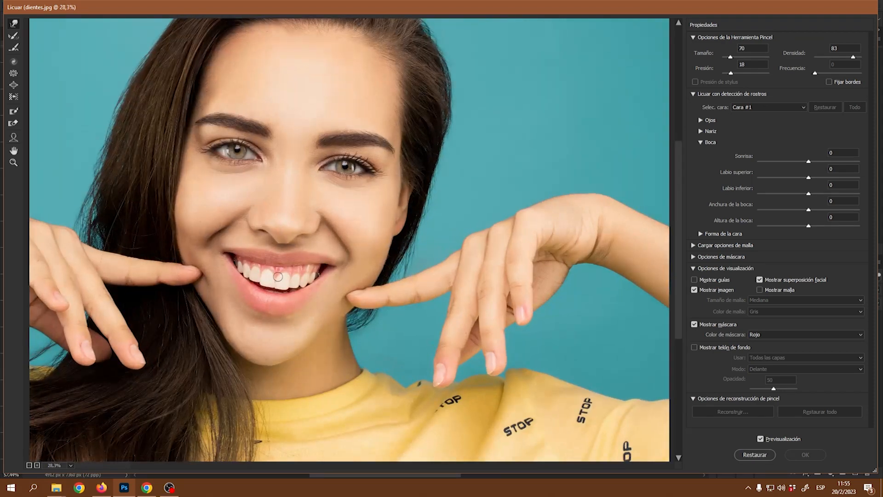
{"action": "scroll", "coordinate": [269, 262], "scroll_direction": "up", "scroll_amount": 4}
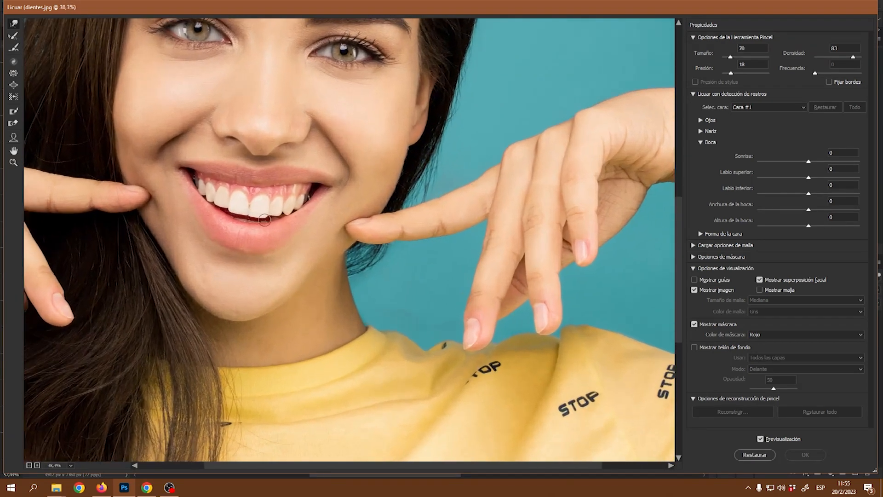
{"action": "scroll", "coordinate": [265, 219], "scroll_direction": "up", "scroll_amount": 2}
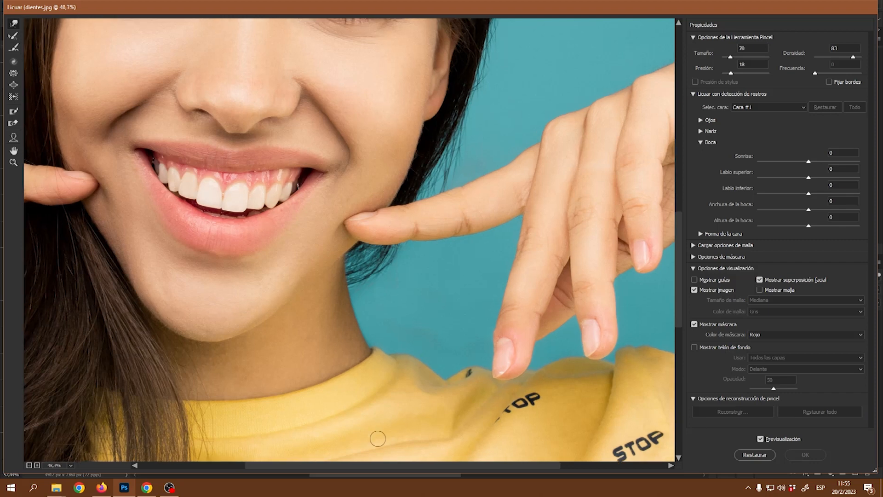
{"action": "left_click_drag", "start_coordinate": [427, 469], "coordinate": [365, 473]}
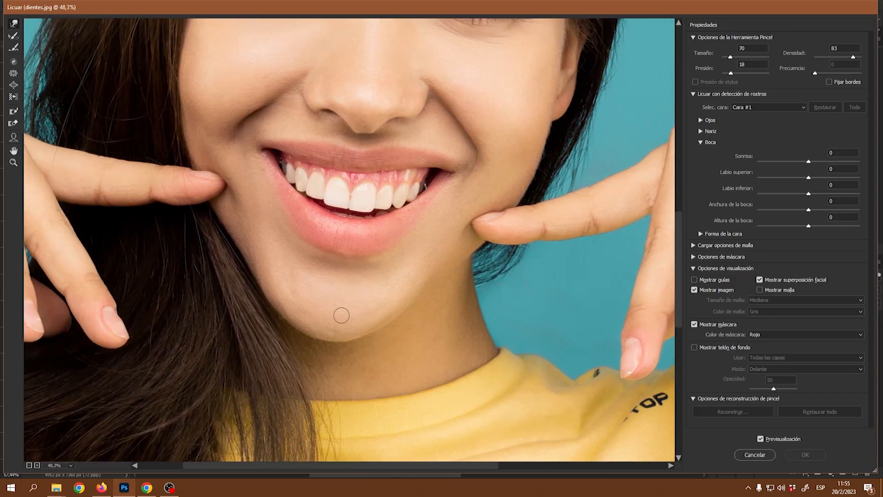
{"action": "scroll", "coordinate": [335, 192], "scroll_direction": "up", "scroll_amount": 2}
{"action": "scroll", "coordinate": [337, 171], "scroll_direction": "up", "scroll_amount": 3}
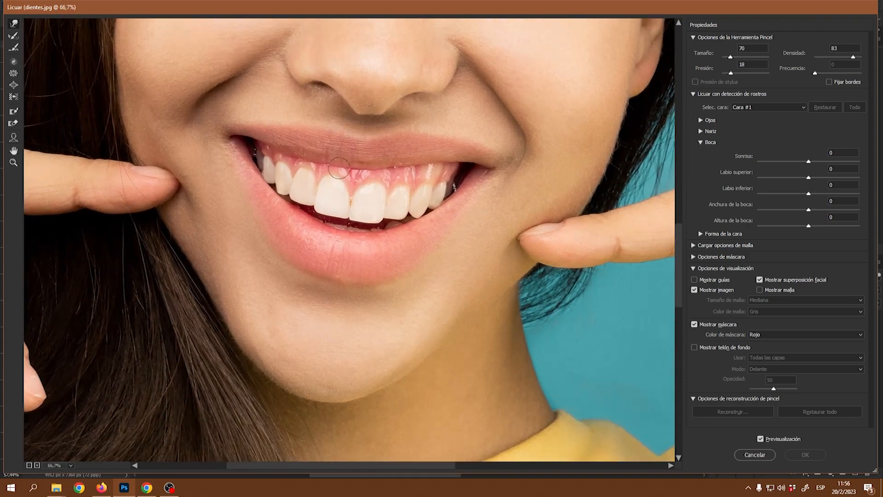
{"action": "scroll", "coordinate": [330, 196], "scroll_direction": "up", "scroll_amount": 1}
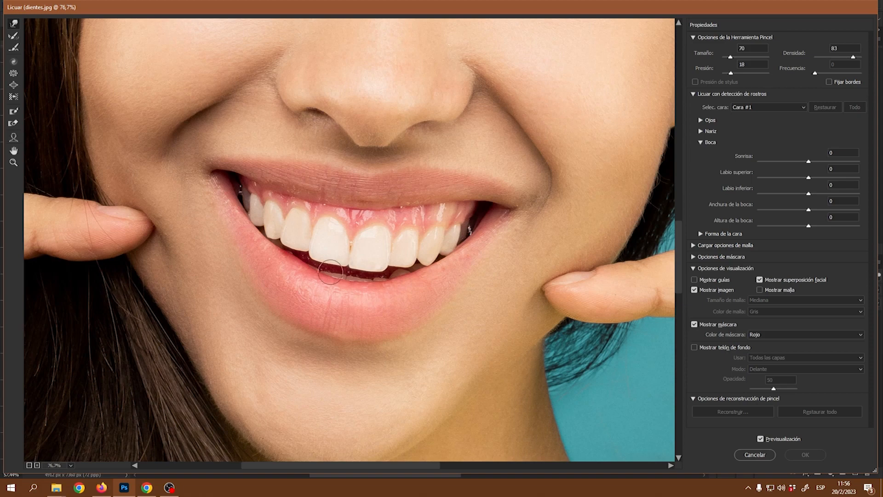
{"action": "scroll", "coordinate": [334, 280], "scroll_direction": "up", "scroll_amount": 2}
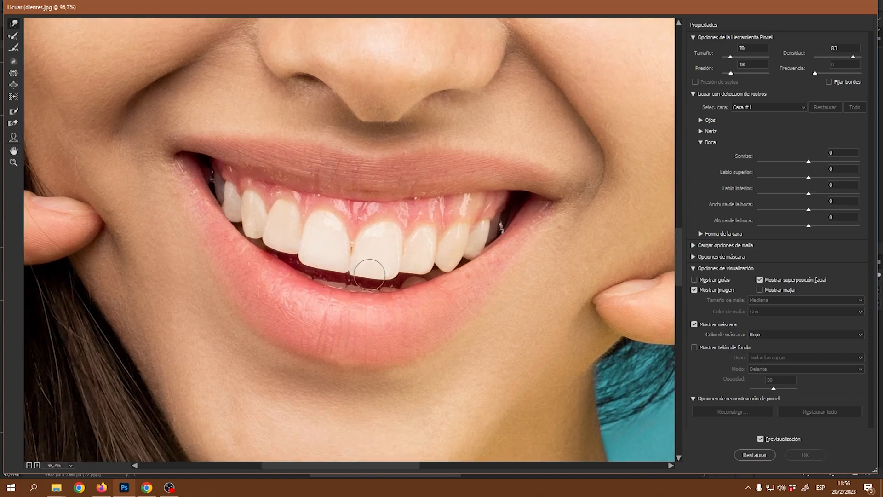
{"action": "scroll", "coordinate": [365, 254], "scroll_direction": "up", "scroll_amount": 2}
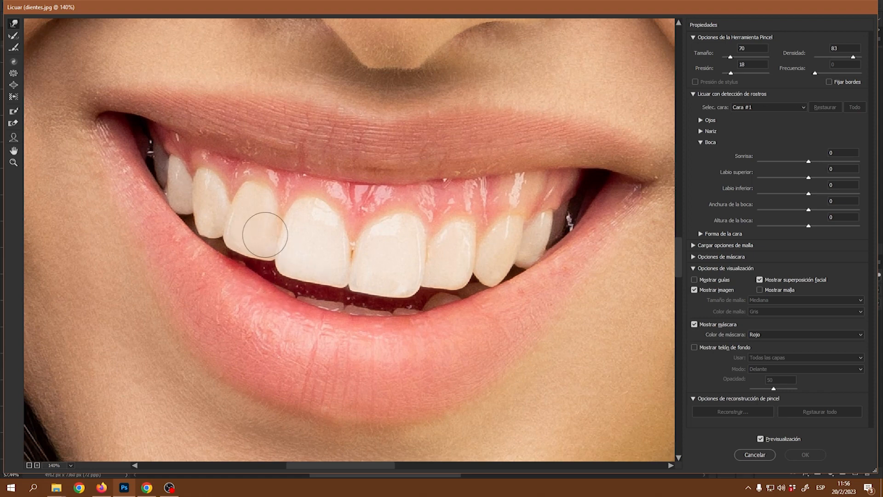
Paint a freeze mask over the lower lip and the gap beneath the front teeth with brush size 43
{"action": "left_click", "coordinate": [16, 114]}
{"action": "scroll", "coordinate": [279, 272], "scroll_direction": "up", "scroll_amount": 2}
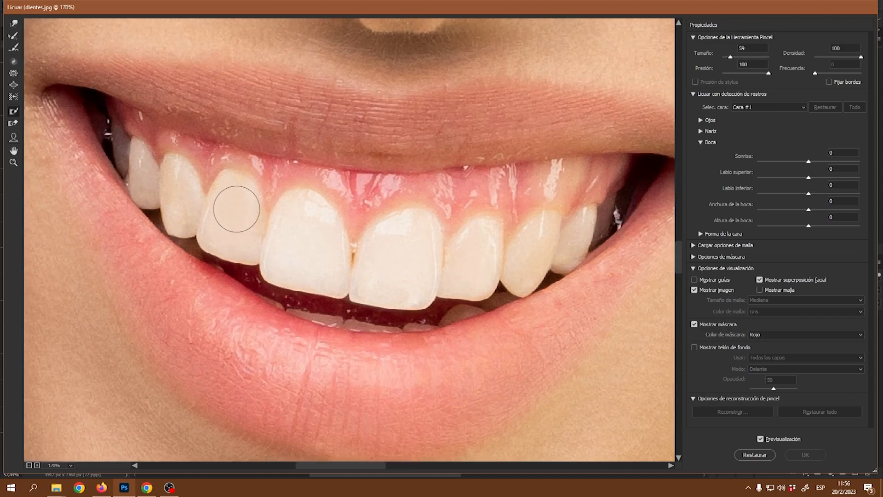
{"action": "scroll", "coordinate": [225, 213], "scroll_direction": "up", "scroll_amount": 1}
{"action": "left_click_drag", "start_coordinate": [228, 209], "coordinate": [216, 210]}
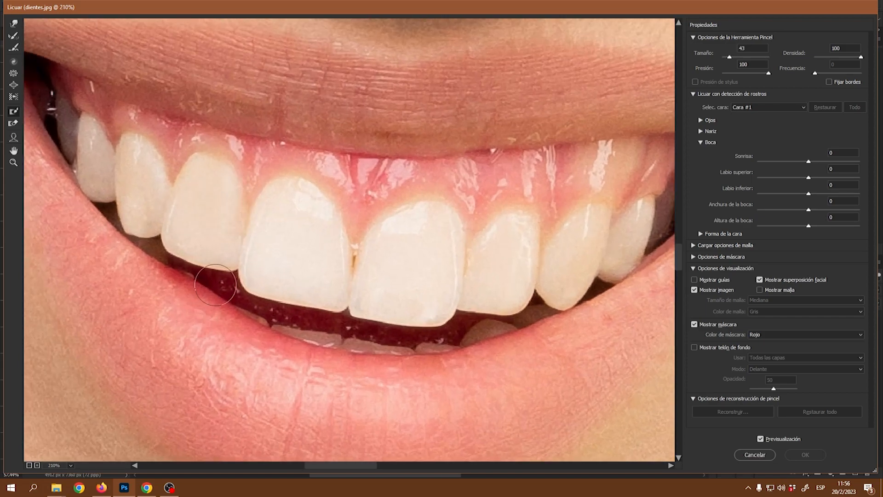
{"action": "mouse_move", "coordinate": [215, 285]}
{"action": "left_mouse_down"}
{"action": "mouse_move", "coordinate": [257, 324]}
{"action": "mouse_move", "coordinate": [368, 350]}
{"action": "mouse_move", "coordinate": [457, 346]}
{"action": "mouse_move", "coordinate": [478, 319]}
{"action": "mouse_move", "coordinate": [459, 366]}
{"action": "mouse_move", "coordinate": [275, 375]}
{"action": "mouse_move", "coordinate": [195, 333]}
{"action": "mouse_move", "coordinate": [345, 360]}
{"action": "mouse_move", "coordinate": [175, 304]}
{"action": "mouse_move", "coordinate": [192, 334]}
{"action": "mouse_move", "coordinate": [269, 380]}
{"action": "mouse_move", "coordinate": [369, 391]}
{"action": "mouse_move", "coordinate": [476, 371]}
{"action": "mouse_move", "coordinate": [423, 402]}
{"action": "mouse_move", "coordinate": [323, 410]}
{"action": "mouse_move", "coordinate": [197, 354]}
{"action": "left_mouse_up"}
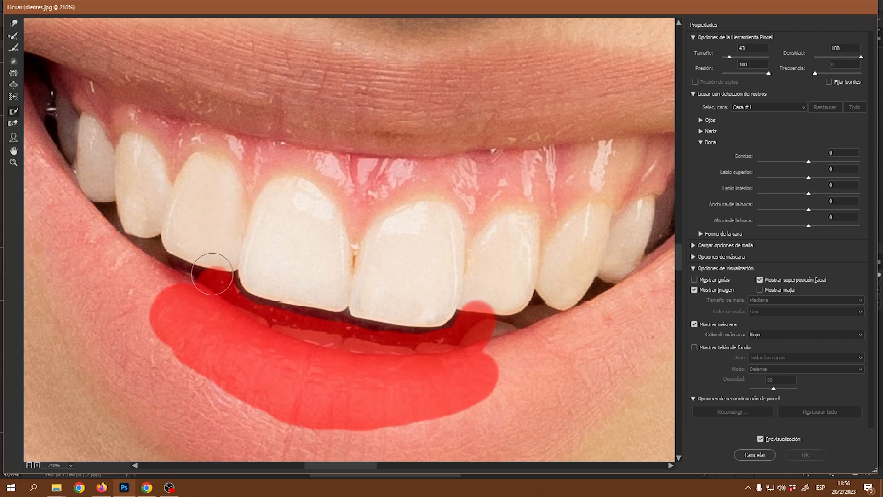
Extend the freeze mask over the gums, neighbouring teeth and upper lip, leaving the two upper front teeth unmasked
{"action": "mouse_move", "coordinate": [215, 266]}
{"action": "left_mouse_down"}
{"action": "mouse_move", "coordinate": [224, 227]}
{"action": "mouse_move", "coordinate": [216, 286]}
{"action": "mouse_move", "coordinate": [227, 206]}
{"action": "mouse_move", "coordinate": [265, 157]}
{"action": "mouse_move", "coordinate": [301, 154]}
{"action": "mouse_move", "coordinate": [353, 188]}
{"action": "mouse_move", "coordinate": [410, 183]}
{"action": "mouse_move", "coordinate": [460, 194]}
{"action": "mouse_move", "coordinate": [477, 244]}
{"action": "mouse_move", "coordinate": [478, 314]}
{"action": "mouse_move", "coordinate": [483, 295]}
{"action": "mouse_move", "coordinate": [479, 308]}
{"action": "left_mouse_up"}
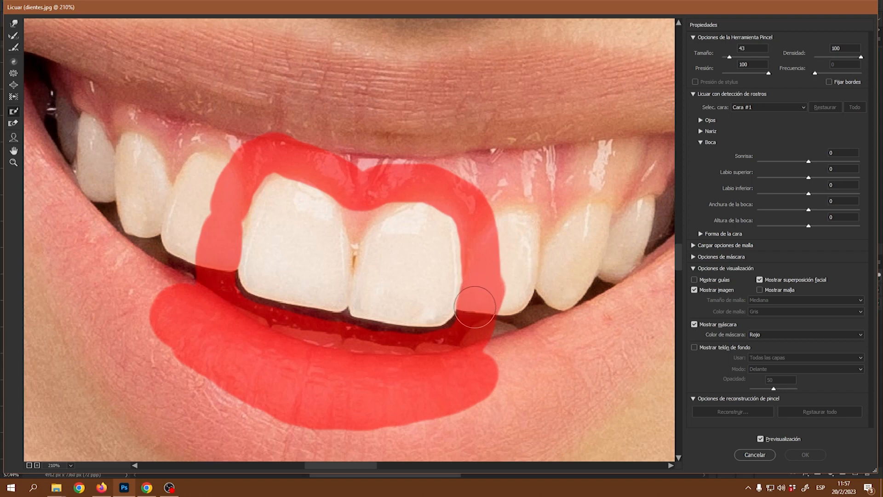
{"action": "mouse_move", "coordinate": [477, 308]}
{"action": "left_mouse_down"}
{"action": "mouse_move", "coordinate": [486, 347]}
{"action": "mouse_move", "coordinate": [492, 265]}
{"action": "mouse_move", "coordinate": [505, 269]}
{"action": "mouse_move", "coordinate": [466, 184]}
{"action": "mouse_move", "coordinate": [417, 159]}
{"action": "mouse_move", "coordinate": [291, 142]}
{"action": "mouse_move", "coordinate": [244, 150]}
{"action": "mouse_move", "coordinate": [218, 187]}
{"action": "mouse_move", "coordinate": [210, 230]}
{"action": "mouse_move", "coordinate": [228, 211]}
{"action": "mouse_move", "coordinate": [196, 258]}
{"action": "mouse_move", "coordinate": [198, 311]}
{"action": "left_mouse_up"}
{"action": "mouse_move", "coordinate": [398, 378]}
{"action": "left_mouse_down"}
{"action": "mouse_move", "coordinate": [504, 343]}
{"action": "mouse_move", "coordinate": [520, 306]}
{"action": "mouse_move", "coordinate": [517, 246]}
{"action": "mouse_move", "coordinate": [486, 193]}
{"action": "mouse_move", "coordinate": [439, 148]}
{"action": "mouse_move", "coordinate": [330, 132]}
{"action": "mouse_move", "coordinate": [264, 152]}
{"action": "left_mouse_up"}
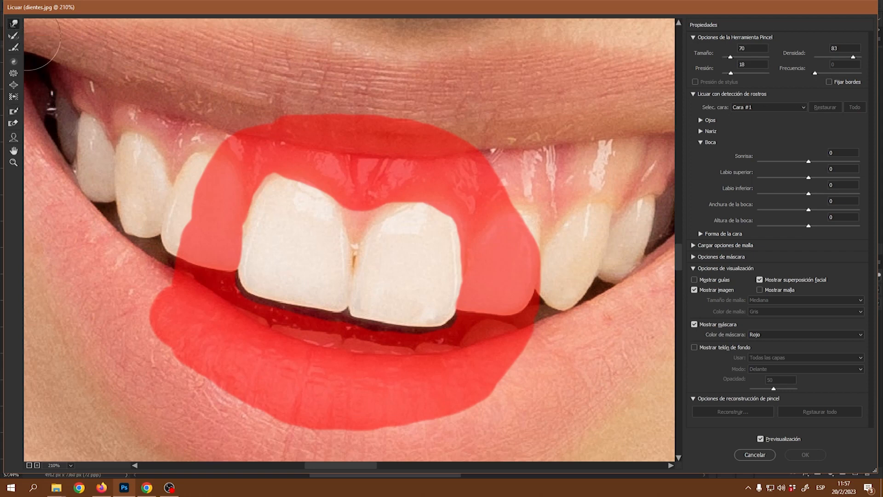
Warp the lower edges of the two front teeth upward with brush size 119, density 67 and pressure 35
{"action": "key", "text": "alt"}
{"action": "left_click_drag", "start_coordinate": [330, 326], "coordinate": [372, 329]}
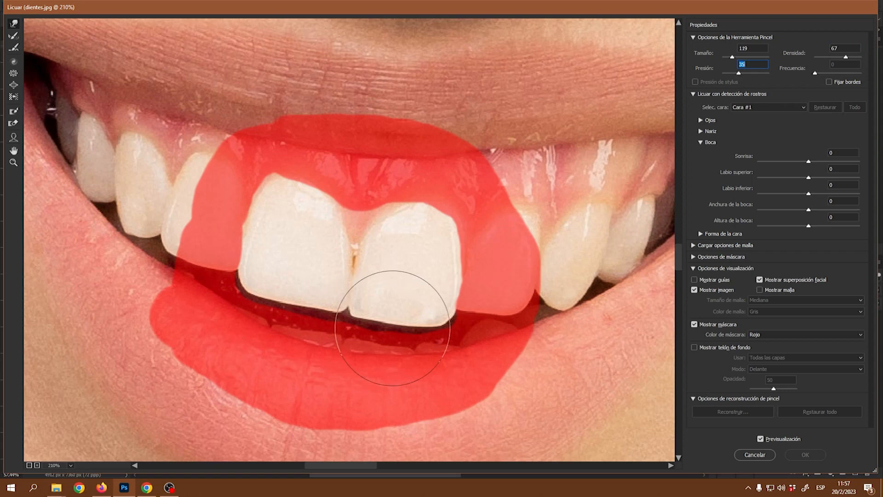
{"action": "key", "text": "alt"}
{"action": "scroll", "coordinate": [418, 325], "scroll_direction": "up", "scroll_amount": 4}
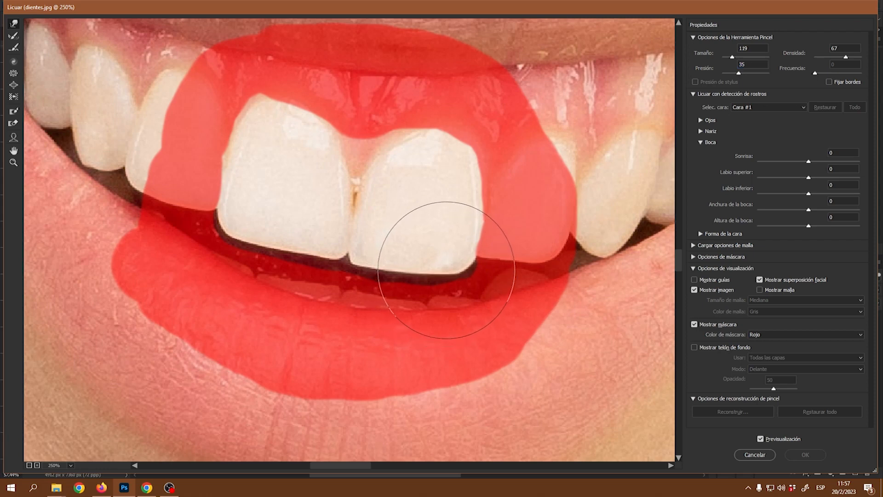
{"action": "mouse_move", "coordinate": [439, 266]}
{"action": "left_mouse_down"}
{"action": "mouse_move", "coordinate": [450, 260]}
{"action": "mouse_move", "coordinate": [400, 272]}
{"action": "mouse_move", "coordinate": [363, 266]}
{"action": "left_mouse_up"}
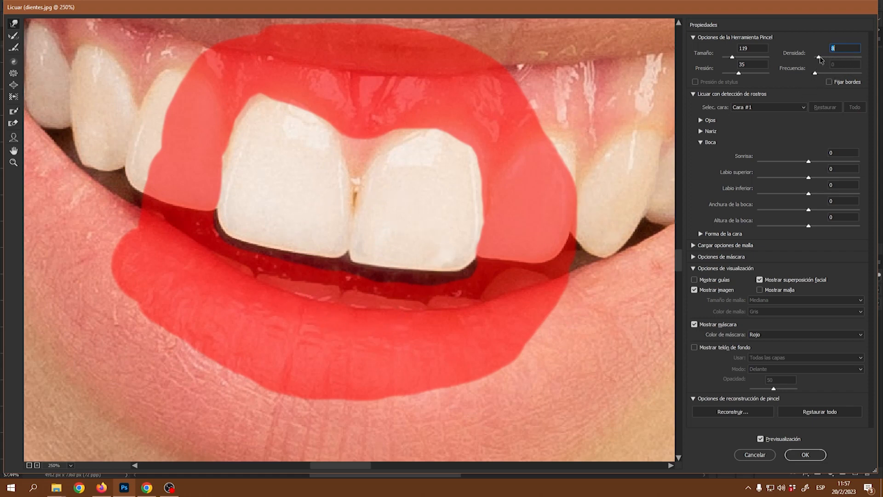
Try reshaping the lower edges of the front teeth with the warp brush density at 17
{"action": "mouse_move", "coordinate": [375, 272]}
{"action": "left_mouse_down"}
{"action": "mouse_move", "coordinate": [378, 254]}
{"action": "mouse_move", "coordinate": [372, 275]}
{"action": "mouse_move", "coordinate": [379, 250]}
{"action": "mouse_move", "coordinate": [386, 261]}
{"action": "mouse_move", "coordinate": [384, 250]}
{"action": "mouse_move", "coordinate": [372, 260]}
{"action": "mouse_move", "coordinate": [408, 263]}
{"action": "left_mouse_up"}
{"action": "key", "text": "ctrl"}
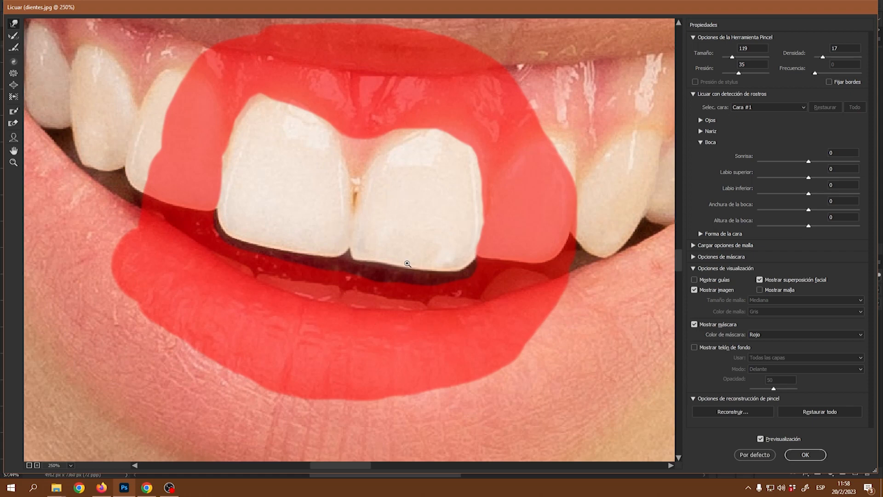
{"action": "key", "text": "ctrl"}
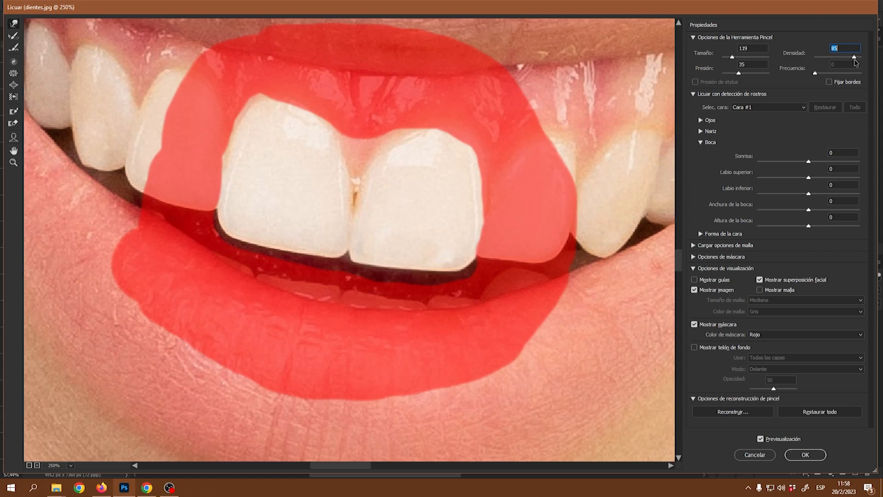
Shorten both front teeth by warping their lower edges upward with brush density 85, and set the density to 41
{"action": "left_click_drag", "start_coordinate": [443, 285], "coordinate": [446, 275]}
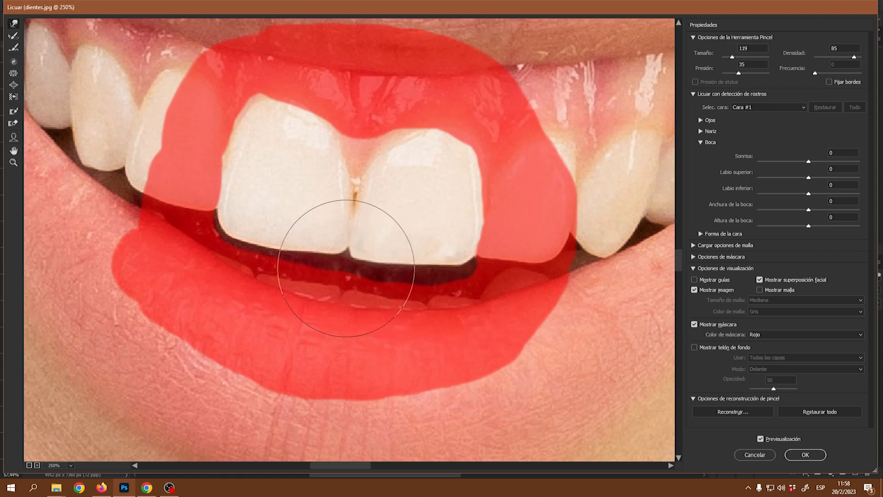
{"action": "mouse_move", "coordinate": [286, 256]}
{"action": "left_mouse_down"}
{"action": "mouse_move", "coordinate": [252, 223]}
{"action": "mouse_move", "coordinate": [282, 257]}
{"action": "mouse_move", "coordinate": [316, 225]}
{"action": "mouse_move", "coordinate": [359, 234]}
{"action": "mouse_move", "coordinate": [346, 242]}
{"action": "mouse_move", "coordinate": [309, 231]}
{"action": "mouse_move", "coordinate": [306, 244]}
{"action": "mouse_move", "coordinate": [284, 241]}
{"action": "mouse_move", "coordinate": [286, 249]}
{"action": "mouse_move", "coordinate": [353, 250]}
{"action": "mouse_move", "coordinate": [430, 278]}
{"action": "mouse_move", "coordinate": [469, 261]}
{"action": "mouse_move", "coordinate": [435, 273]}
{"action": "mouse_move", "coordinate": [456, 264]}
{"action": "left_mouse_up"}
{"action": "left_click_drag", "start_coordinate": [238, 244], "coordinate": [242, 229]}
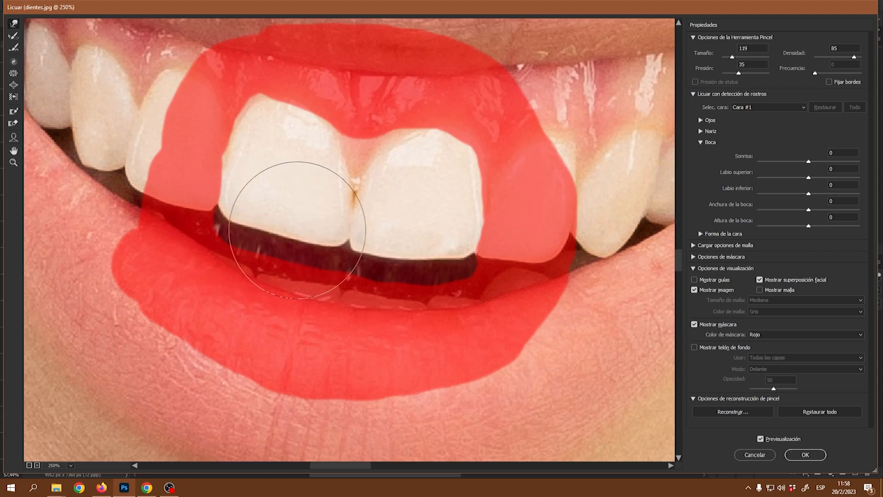
{"action": "left_click_drag", "start_coordinate": [837, 59], "coordinate": [834, 58]}
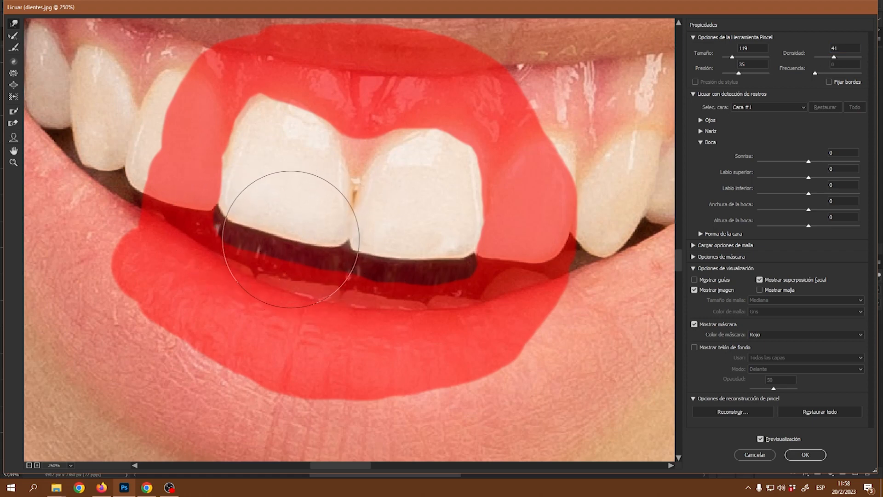
Reduce the warp brush size to 65 and compare the teeth with and without the Liquify preview
{"action": "left_click_drag", "start_coordinate": [330, 265], "coordinate": [280, 266], "text": "alt"}
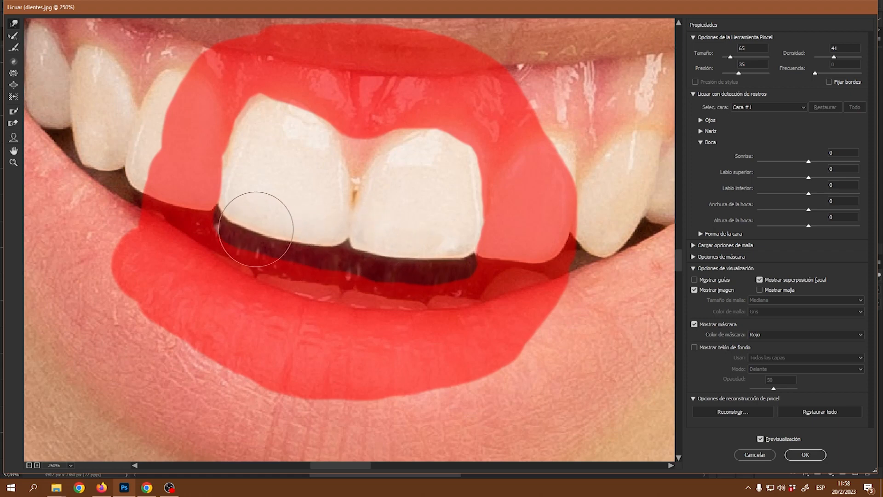
{"action": "left_click", "coordinate": [761, 440]}
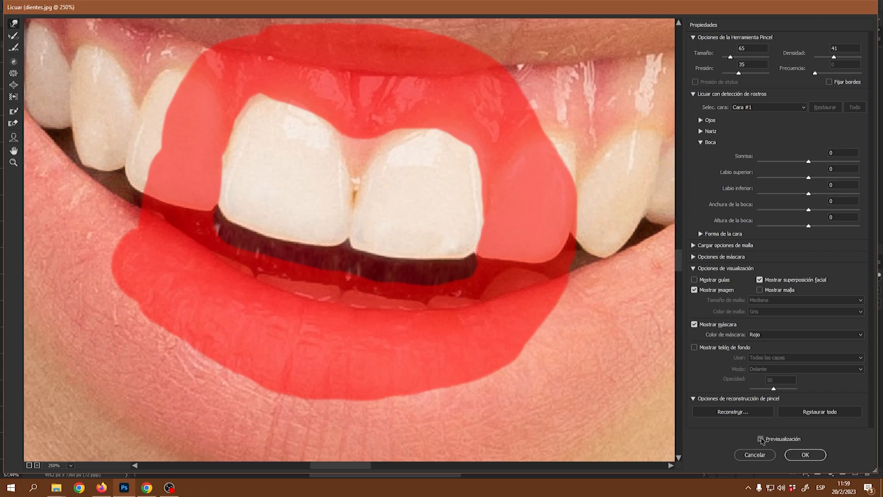
{"action": "left_click", "coordinate": [761, 439]}
{"action": "left_click", "coordinate": [761, 439]}
{"action": "left_click", "coordinate": [761, 439]}
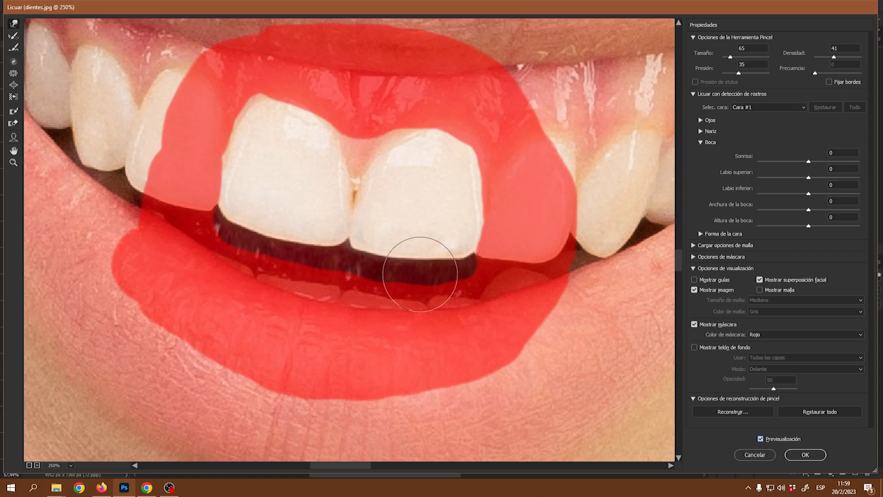
Clear the entire freeze mask with the Thaw Mask tool and apply the Liquify changes
{"action": "scroll", "coordinate": [415, 233], "scroll_direction": "down", "scroll_amount": 1, "text": "alt"}
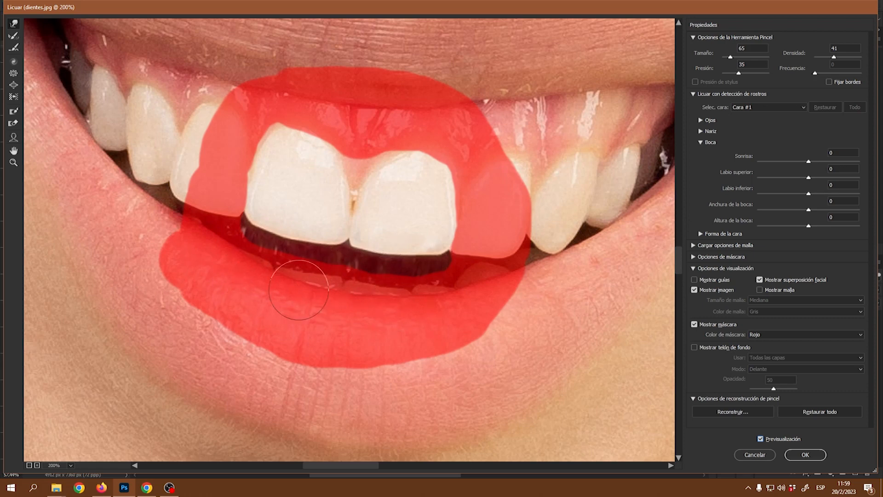
{"action": "left_click_drag", "start_coordinate": [330, 191], "coordinate": [354, 195], "text": "alt"}
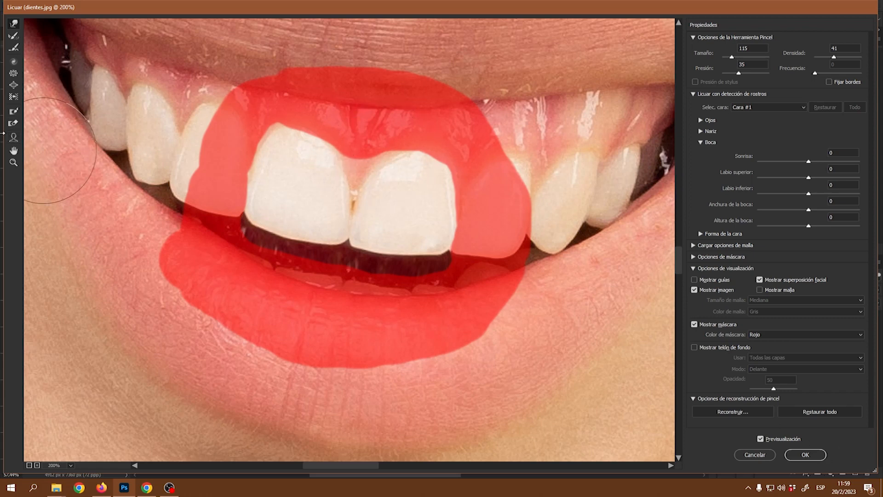
{"action": "left_click", "coordinate": [13, 124]}
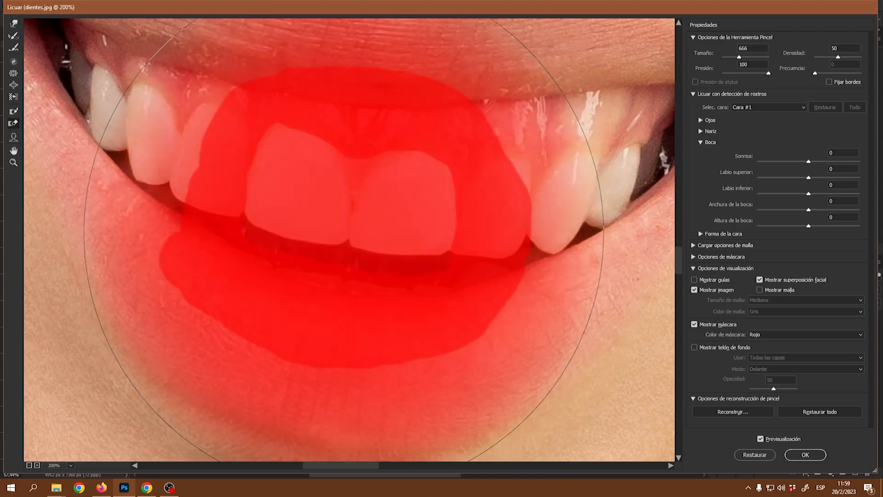
{"action": "mouse_move", "coordinate": [344, 230]}
{"action": "left_mouse_down"}
{"action": "mouse_move", "coordinate": [98, 219]}
{"action": "mouse_move", "coordinate": [354, 310]}
{"action": "mouse_move", "coordinate": [474, 278]}
{"action": "mouse_move", "coordinate": [437, 178]}
{"action": "mouse_move", "coordinate": [249, 138]}
{"action": "mouse_move", "coordinate": [223, 240]}
{"action": "left_mouse_up"}
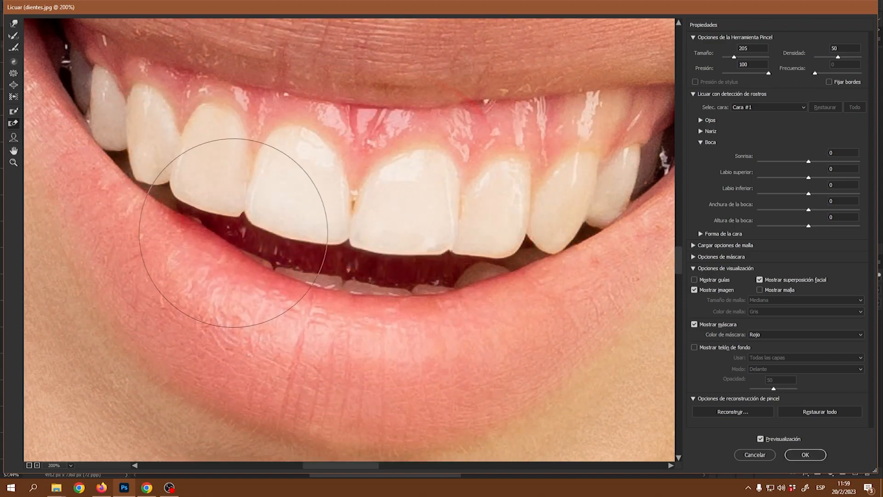
{"action": "left_click", "coordinate": [808, 455]}
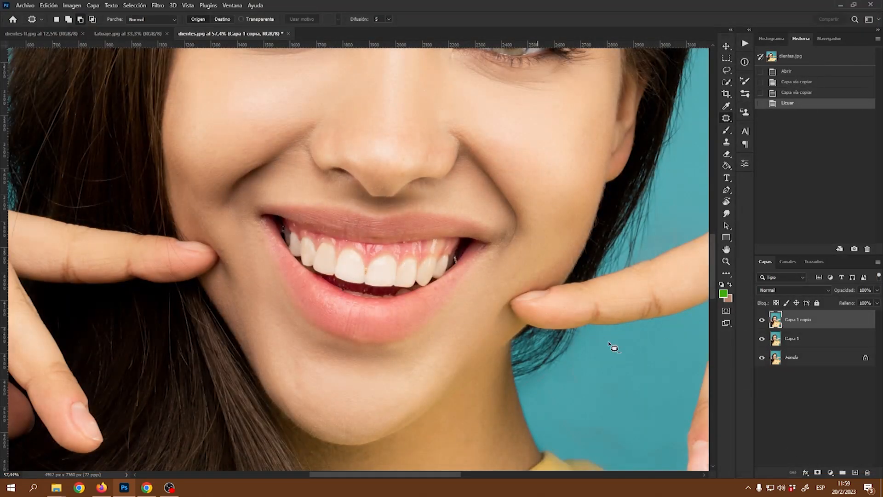
Compare the retouched teeth with the original by isolating the Fondo layer's visibility and restoring the other layers
{"action": "left_click", "coordinate": [762, 359], "text": "alt"}
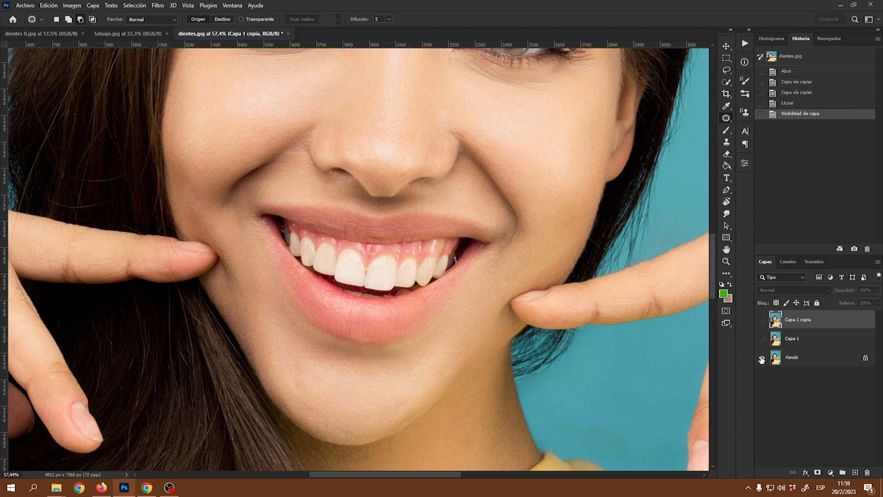
{"action": "left_click", "coordinate": [762, 358], "text": "alt"}
{"action": "left_click", "coordinate": [762, 358], "text": "alt"}
{"action": "left_click", "coordinate": [762, 359], "text": "alt"}
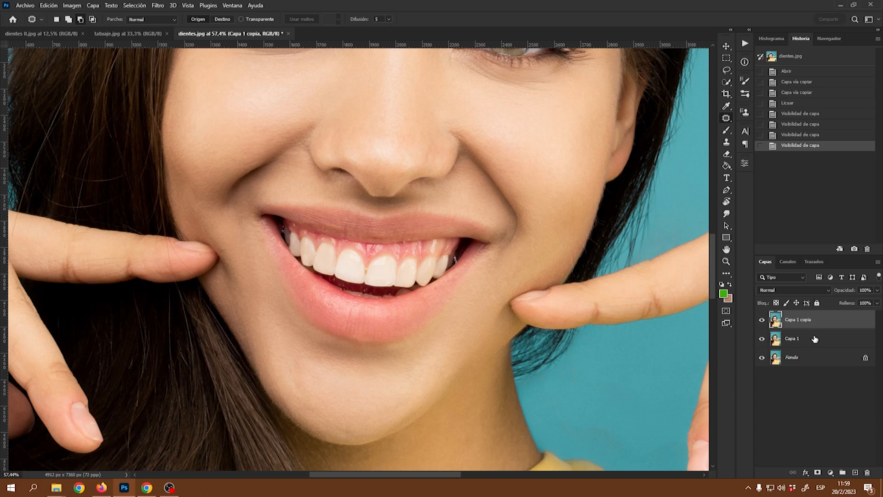
Duplicate the Fondo layer, and put Capa 1 and Capa 1 copia in a group named Licuar
{"action": "left_click", "coordinate": [790, 359]}
{"action": "key", "text": "ctrl+j"}
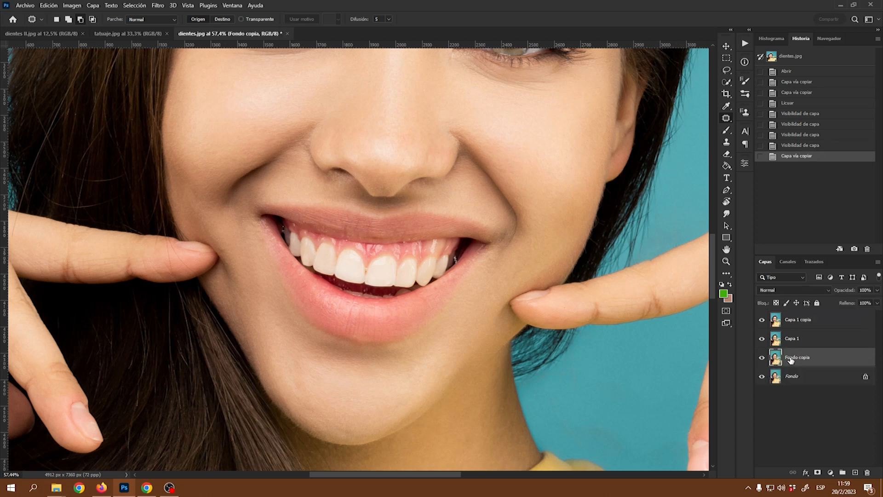
{"action": "left_click", "coordinate": [794, 340]}
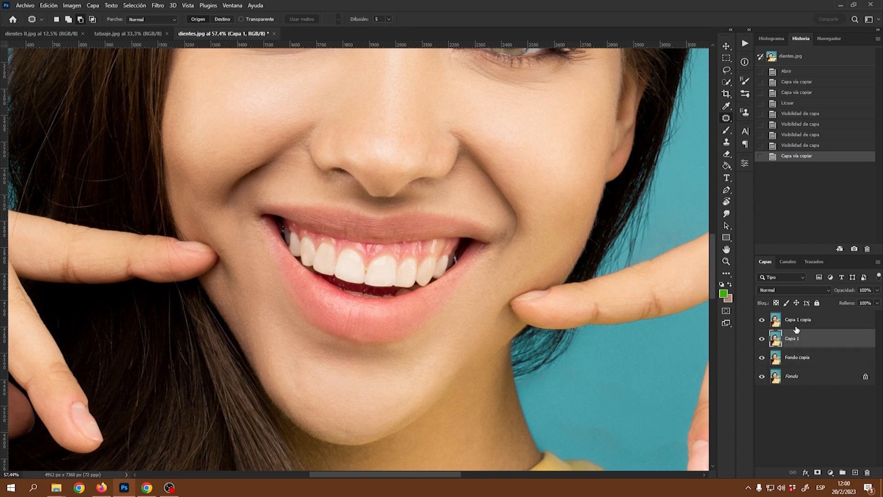
{"action": "left_click", "coordinate": [799, 322], "text": "shift"}
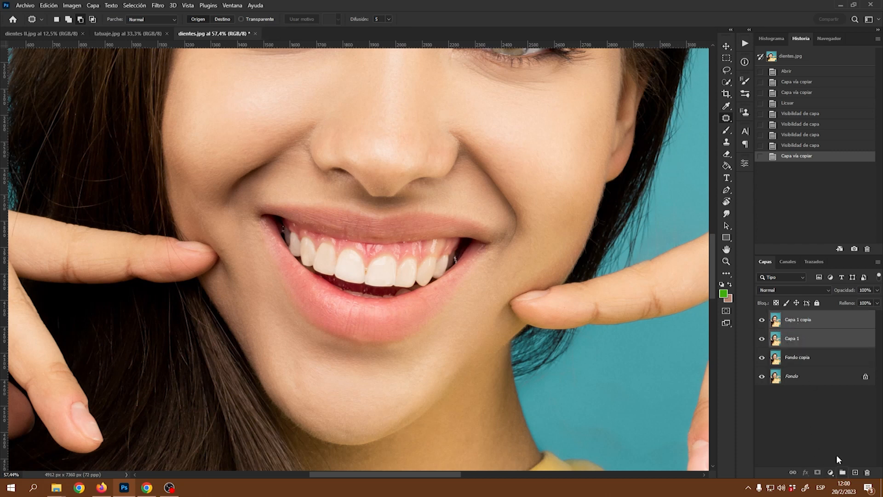
{"action": "left_click", "coordinate": [842, 472]}
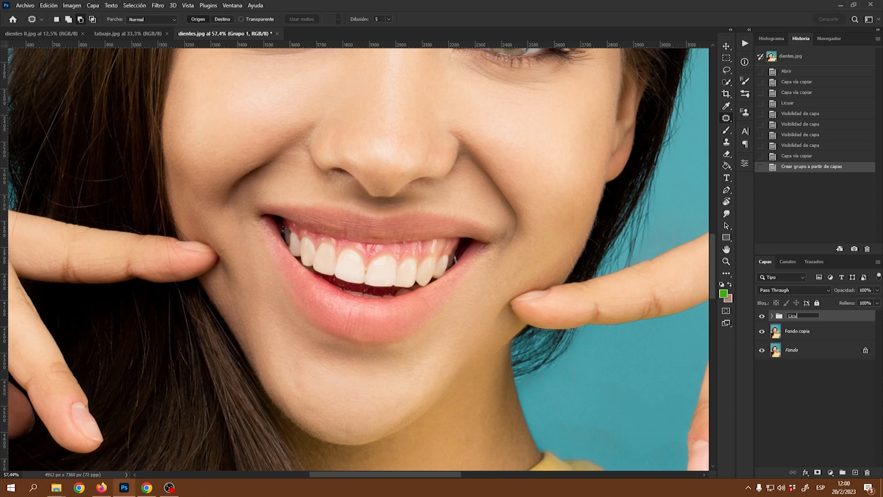
{"action": "left_click", "coordinate": [790, 354]}
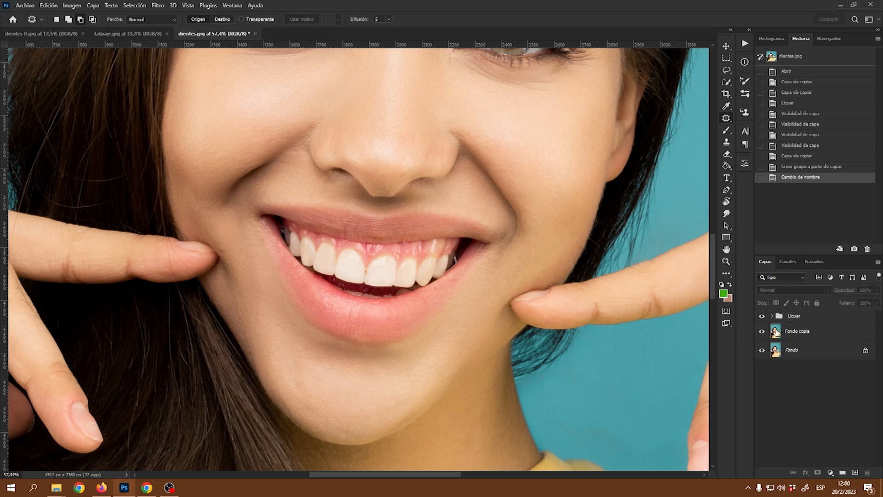
Place the Licuar group, hidden, below Fondo copia and duplicate the Fondo copia layer
{"action": "left_click", "coordinate": [763, 316]}
{"action": "left_click_drag", "start_coordinate": [793, 317], "coordinate": [794, 341]}
{"action": "left_click", "coordinate": [797, 325]}
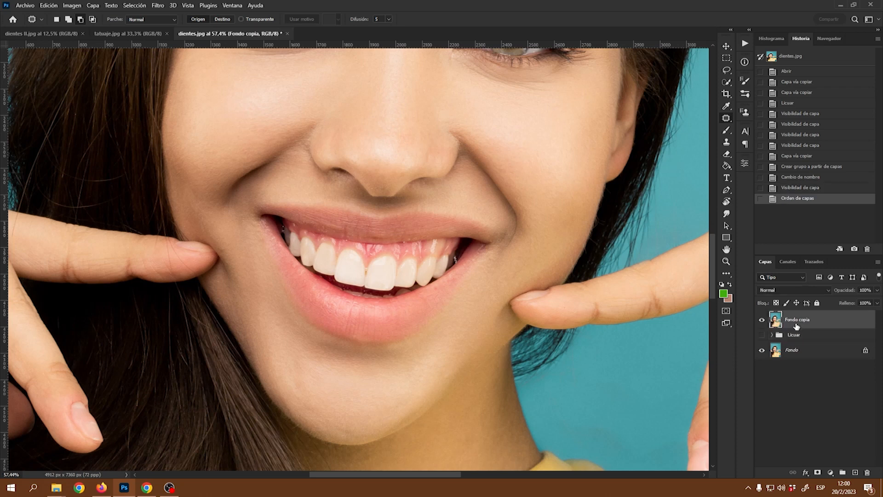
{"action": "key", "text": "ctrl+j"}
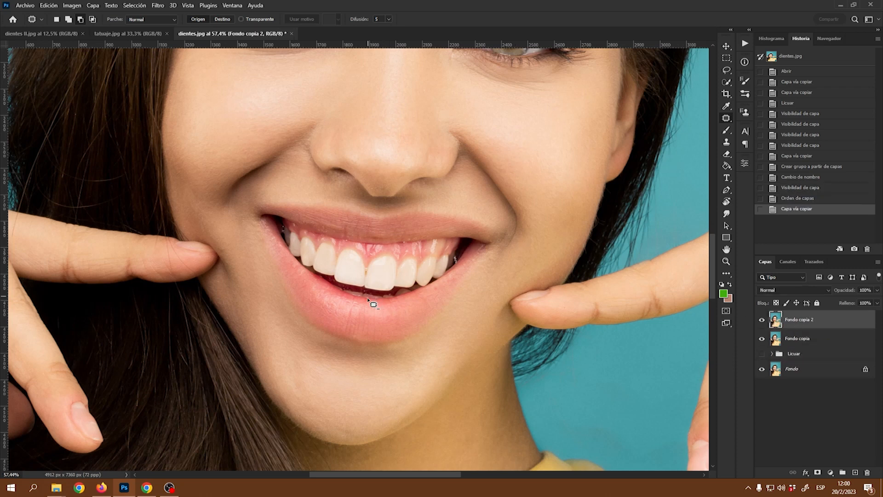
Make a rough Quick Selection of the upper teeth on Fondo copia 2, brushing over the two front teeth
{"action": "scroll", "coordinate": [373, 304], "scroll_direction": "up", "scroll_amount": 5}
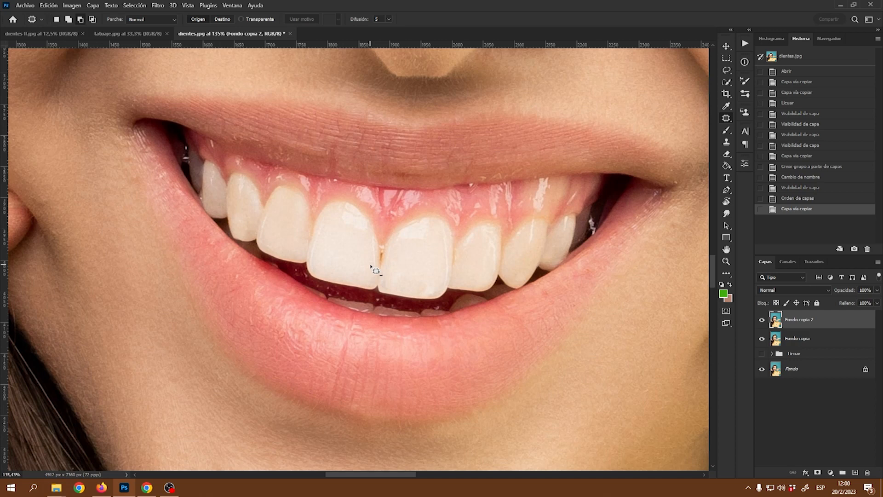
{"action": "left_click", "coordinate": [726, 82]}
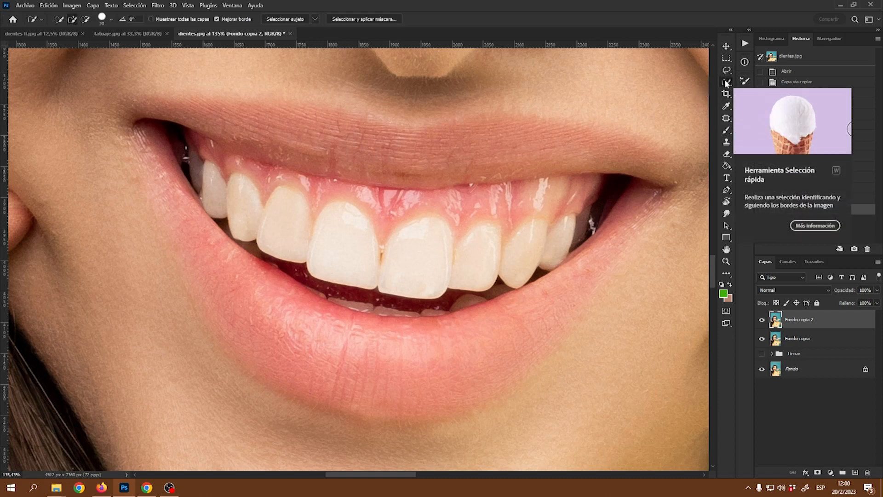
{"action": "mouse_move", "coordinate": [410, 260]}
{"action": "left_mouse_down"}
{"action": "mouse_move", "coordinate": [333, 260]}
{"action": "mouse_move", "coordinate": [341, 260]}
{"action": "left_mouse_up"}
{"action": "left_click", "coordinate": [410, 271]}
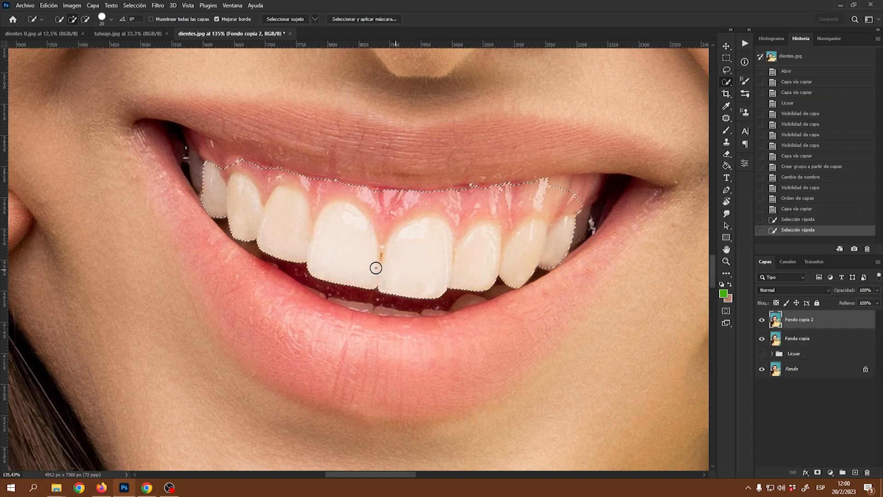
Subtract the gums and neighbouring teeth with brush size 95, leaving only the two upper front teeth selected
{"action": "left_click_drag", "start_coordinate": [395, 275], "coordinate": [419, 276]}
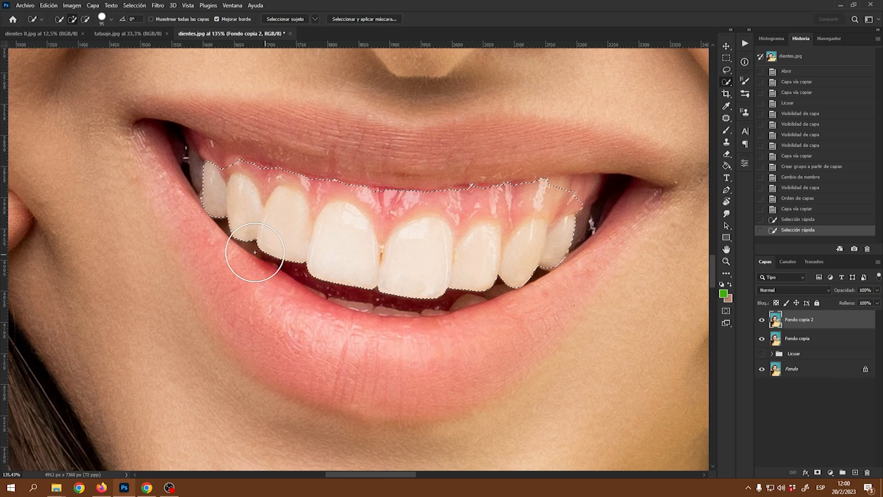
{"action": "mouse_move", "coordinate": [261, 216]}
{"action": "left_mouse_down"}
{"action": "mouse_move", "coordinate": [220, 186]}
{"action": "mouse_move", "coordinate": [205, 203]}
{"action": "mouse_move", "coordinate": [247, 171]}
{"action": "mouse_move", "coordinate": [201, 237]}
{"action": "mouse_move", "coordinate": [223, 237]}
{"action": "mouse_move", "coordinate": [271, 181]}
{"action": "mouse_move", "coordinate": [310, 164]}
{"action": "mouse_move", "coordinate": [343, 157]}
{"action": "mouse_move", "coordinate": [515, 175]}
{"action": "mouse_move", "coordinate": [551, 197]}
{"action": "mouse_move", "coordinate": [570, 226]}
{"action": "mouse_move", "coordinate": [562, 259]}
{"action": "mouse_move", "coordinate": [540, 272]}
{"action": "mouse_move", "coordinate": [511, 235]}
{"action": "mouse_move", "coordinate": [496, 297]}
{"action": "left_mouse_up"}
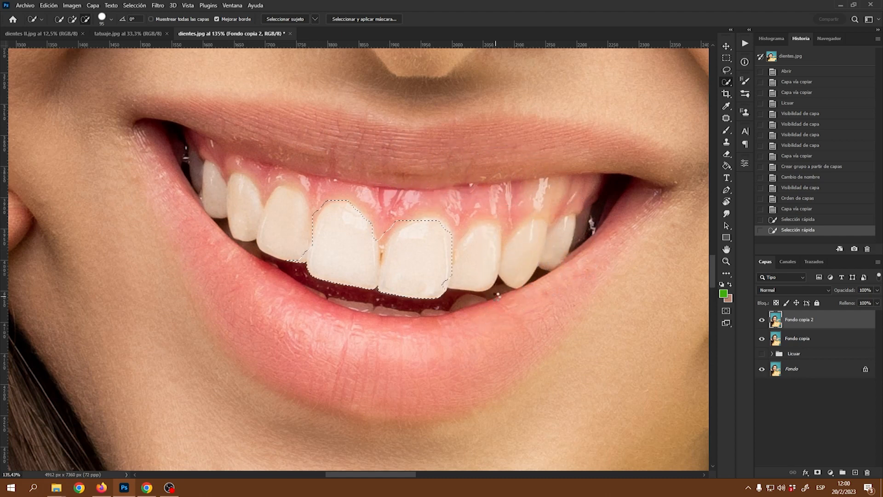
{"action": "left_click", "coordinate": [480, 300], "text": "alt"}
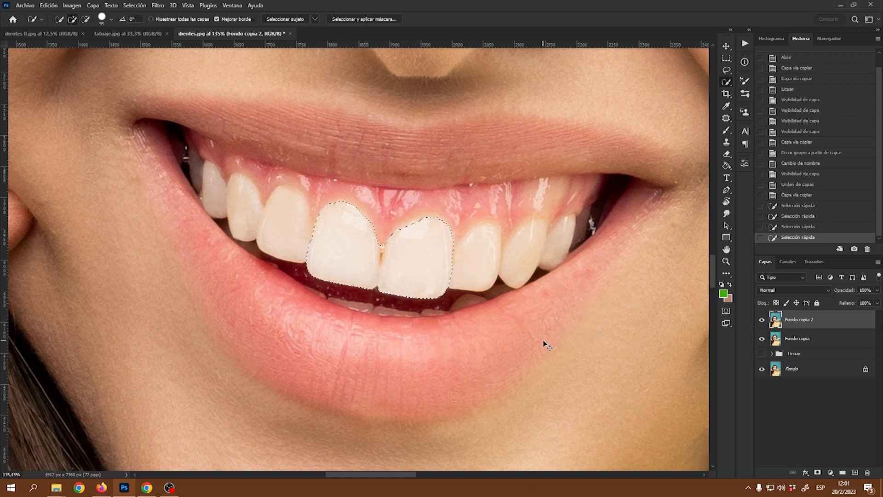
Shorten the two selected front teeth with a Warp transform, raising the lower corners and lower handles of the mesh
{"action": "key", "text": "ctrl+t"}
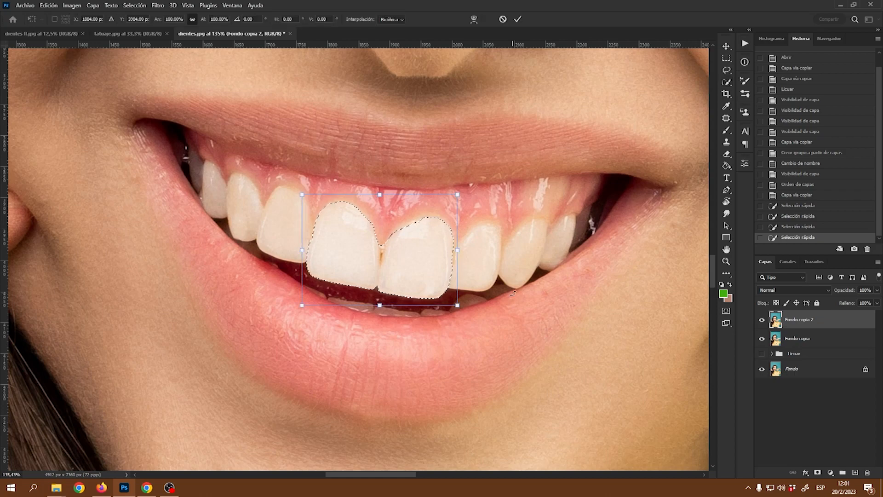
{"action": "scroll", "coordinate": [373, 292], "scroll_direction": "up", "scroll_amount": 5}
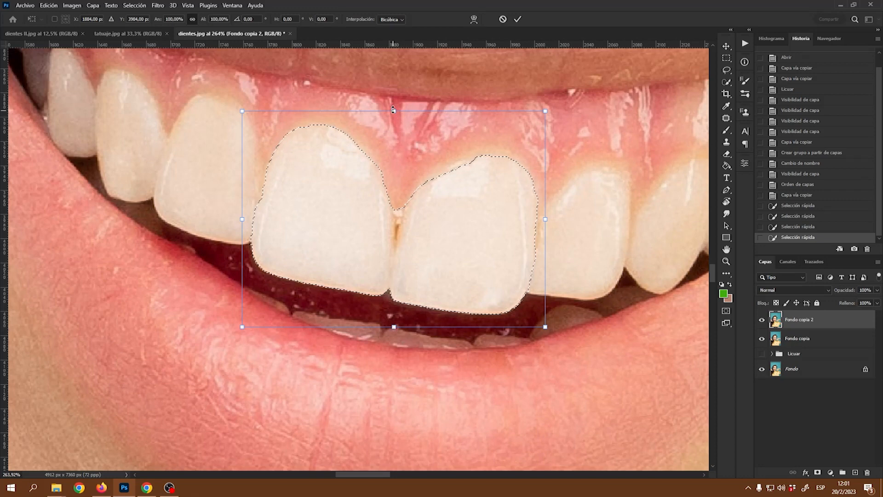
{"action": "right_click", "coordinate": [394, 327]}
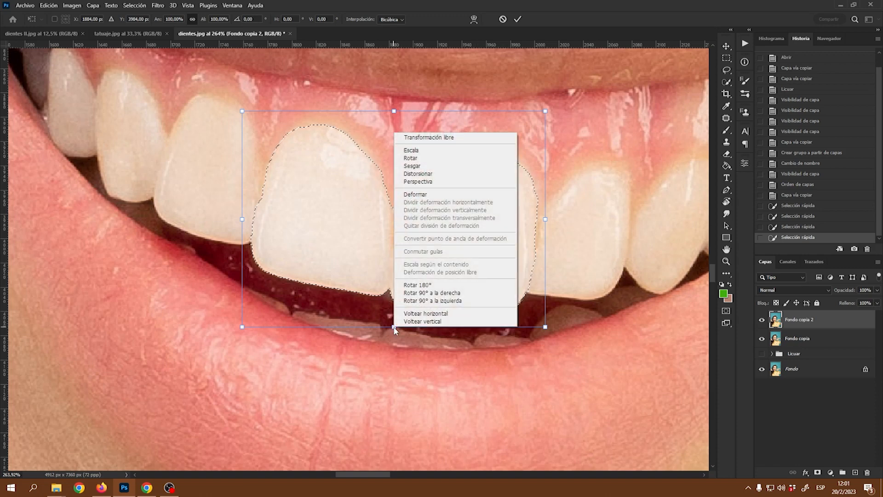
{"action": "left_click", "coordinate": [415, 195]}
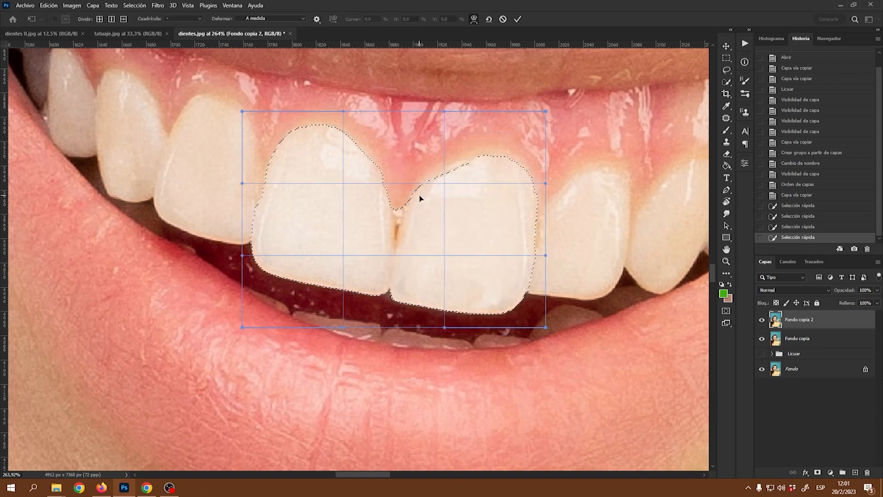
{"action": "scroll", "coordinate": [441, 328], "scroll_direction": "up", "scroll_amount": 2}
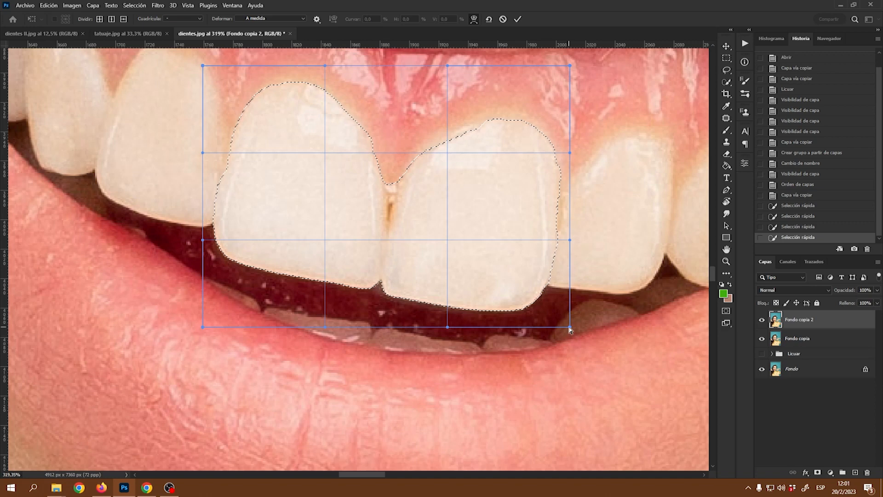
{"action": "left_click_drag", "start_coordinate": [570, 328], "coordinate": [575, 309]}
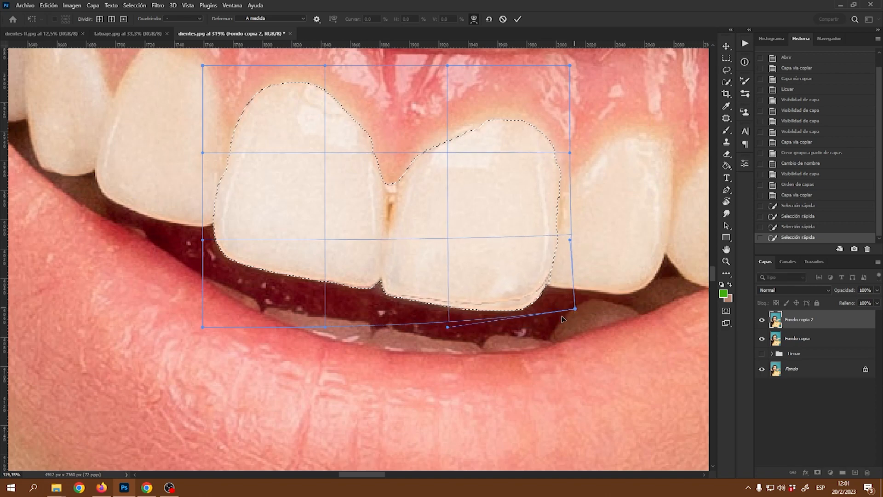
{"action": "left_click_drag", "start_coordinate": [204, 331], "coordinate": [207, 278]}
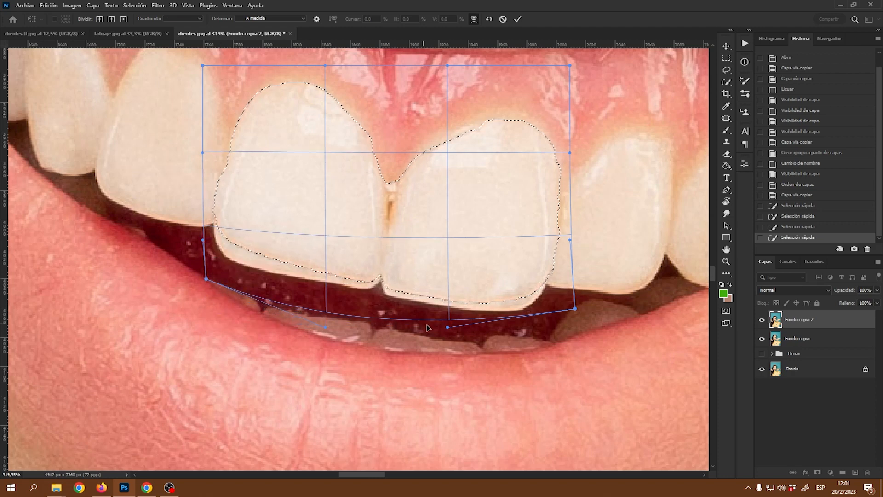
{"action": "left_click_drag", "start_coordinate": [446, 327], "coordinate": [447, 300]}
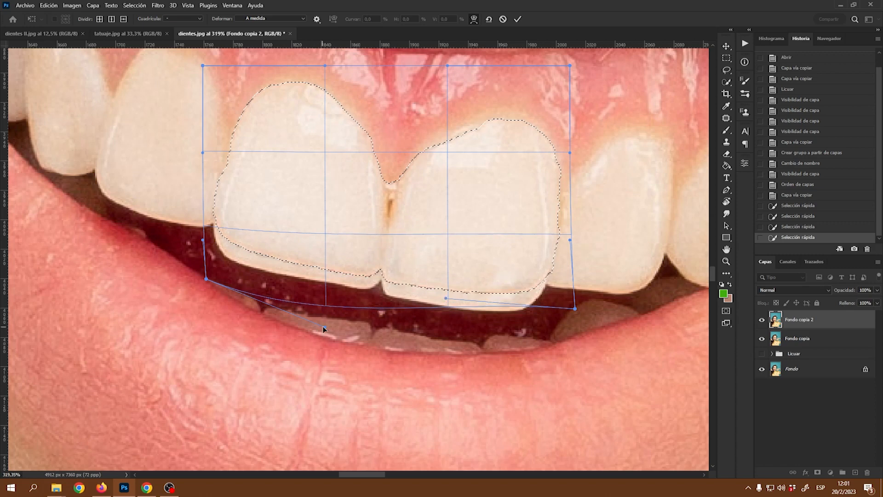
{"action": "left_click_drag", "start_coordinate": [326, 328], "coordinate": [321, 289]}
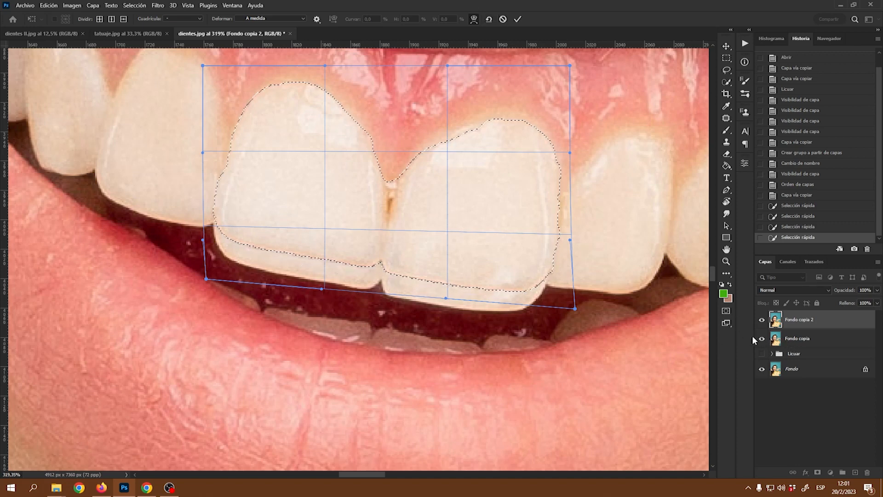
Hide the Fondo copia and Fondo layers, and refine the two selected front teeth with another Warp, pulling the lower corners slightly outward
{"action": "left_click", "coordinate": [762, 340]}
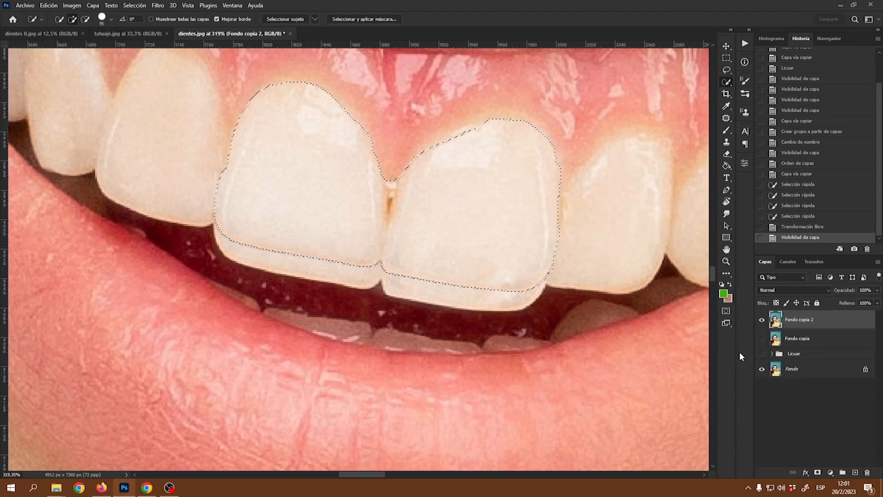
{"action": "left_click", "coordinate": [761, 369]}
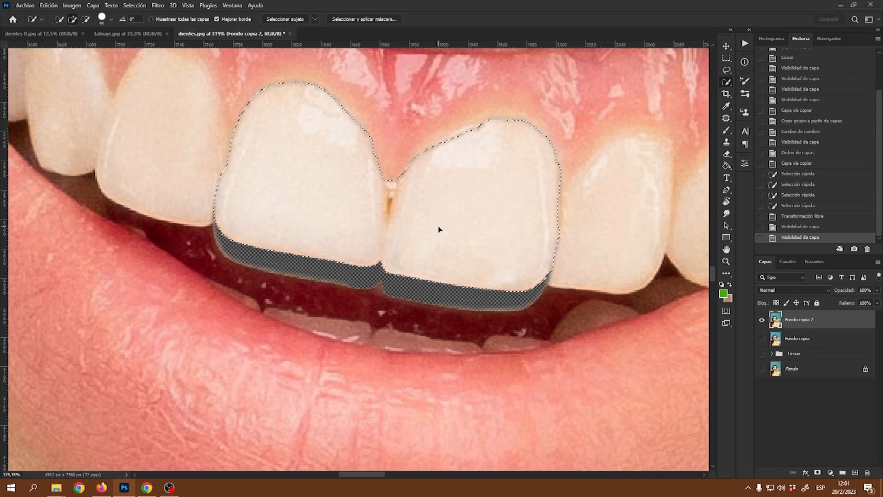
{"action": "key", "text": "ctrl+t"}
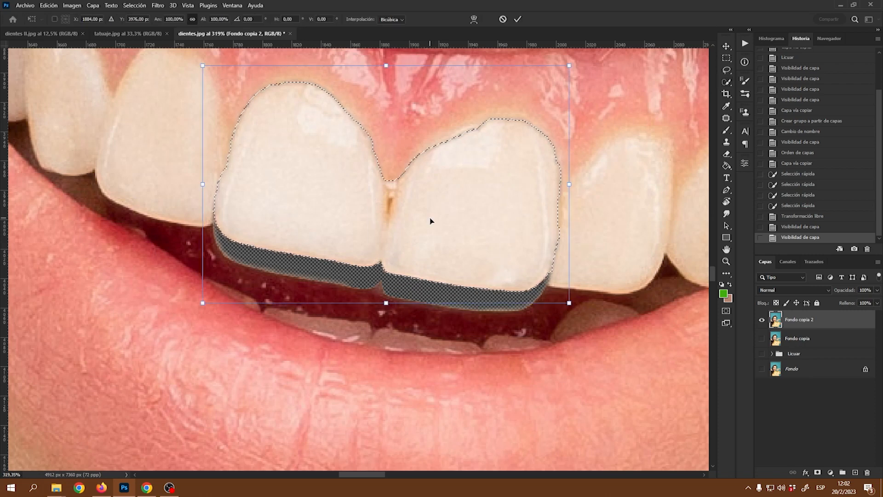
{"action": "right_click", "coordinate": [387, 302]}
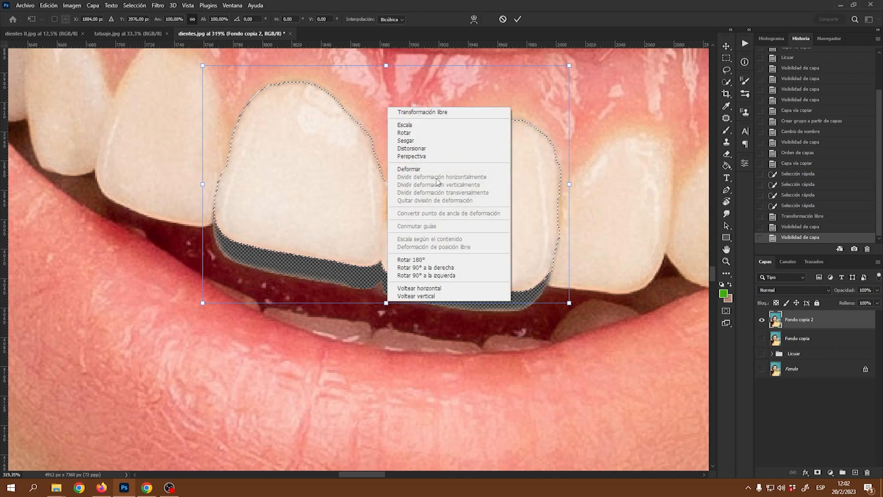
{"action": "left_click", "coordinate": [417, 170]}
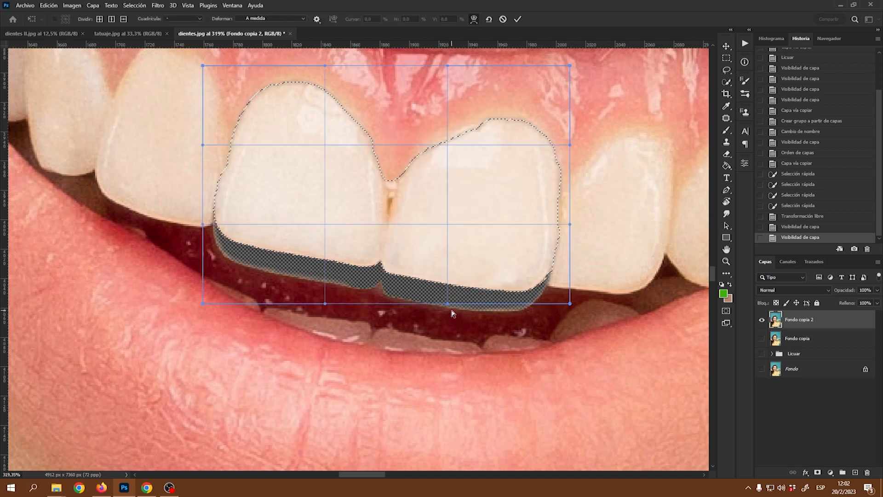
{"action": "left_click_drag", "start_coordinate": [447, 302], "coordinate": [455, 301]}
{"action": "left_click_drag", "start_coordinate": [570, 306], "coordinate": [580, 306]}
{"action": "left_click_drag", "start_coordinate": [203, 304], "coordinate": [193, 300]}
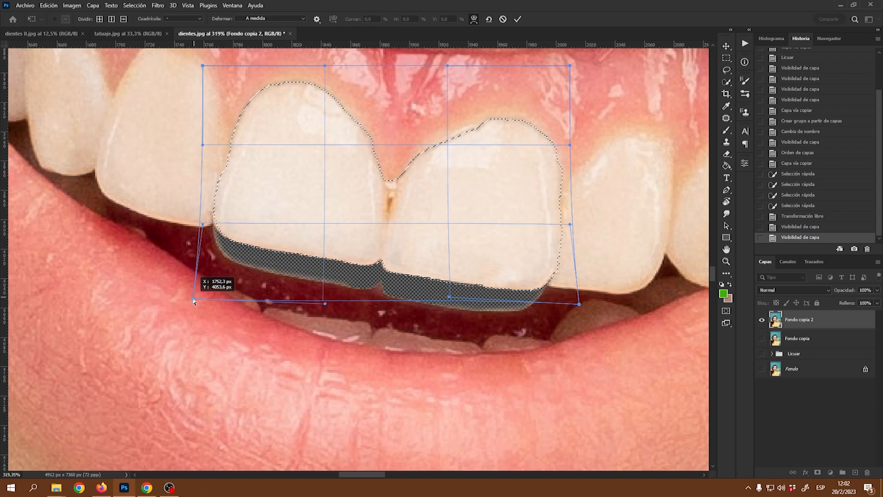
{"action": "left_click_drag", "start_coordinate": [194, 302], "coordinate": [189, 301]}
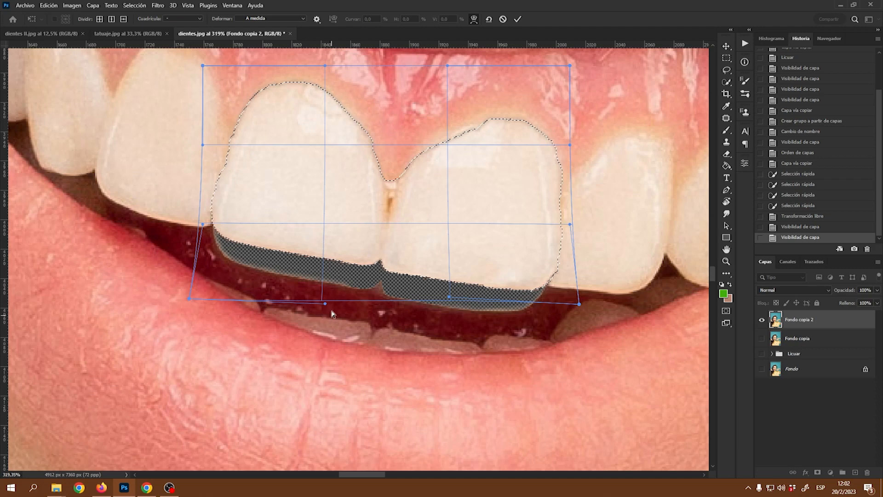
{"action": "left_click_drag", "start_coordinate": [325, 306], "coordinate": [315, 316]}
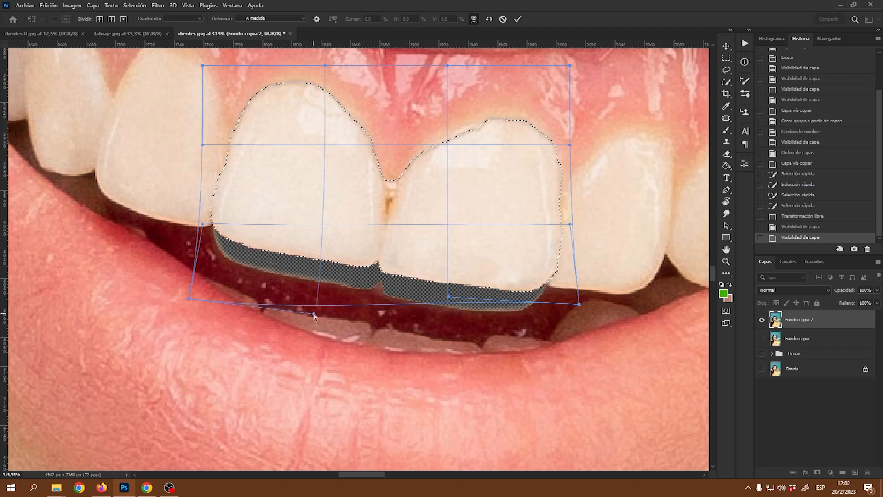
{"action": "left_click", "coordinate": [519, 19]}
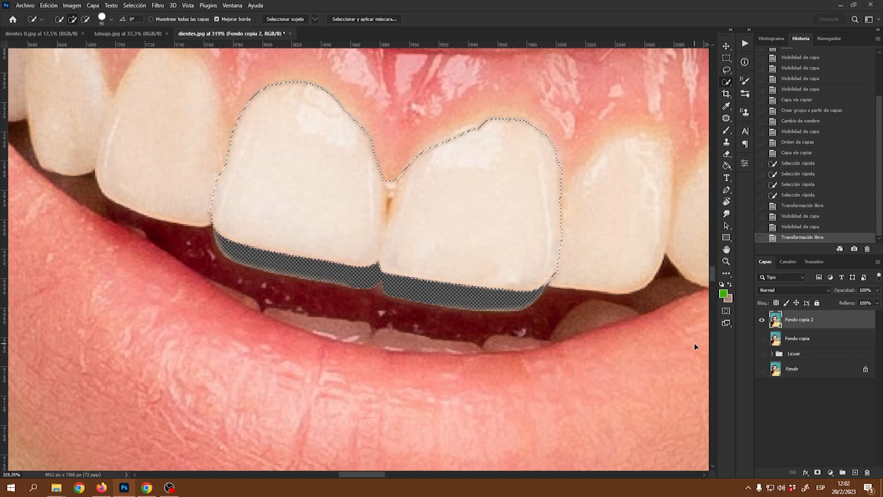
Drop the selection, load the Fondo copia 2 layer's pixels as a selection and copy them to a new layer, keeping Fondo hidden
{"action": "key", "text": "ctrl+d"}
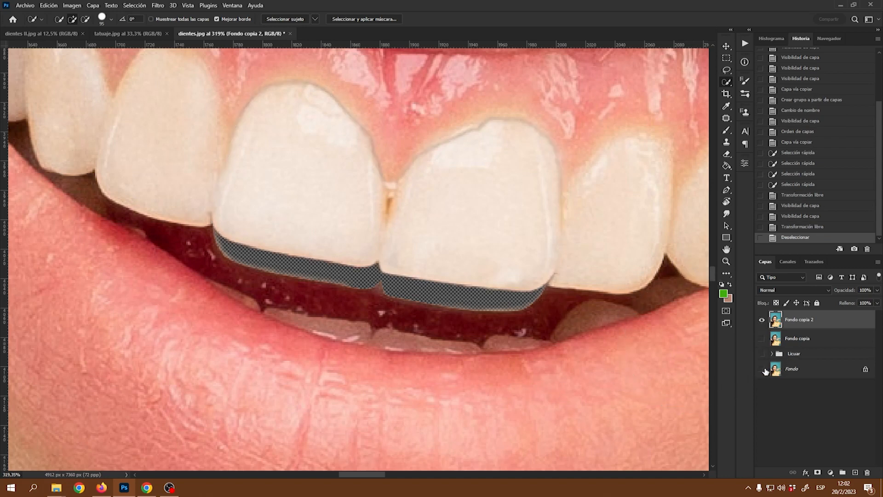
{"action": "left_click", "coordinate": [762, 368]}
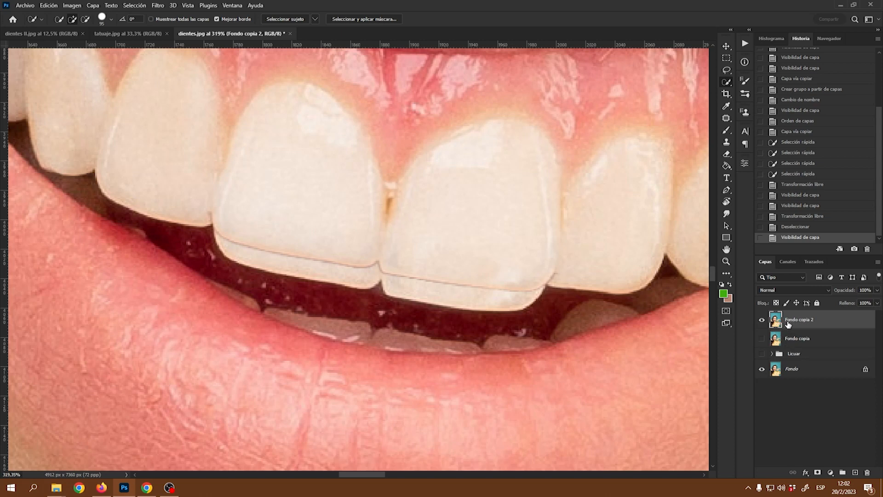
{"action": "left_click", "coordinate": [775, 323], "text": "ctrl"}
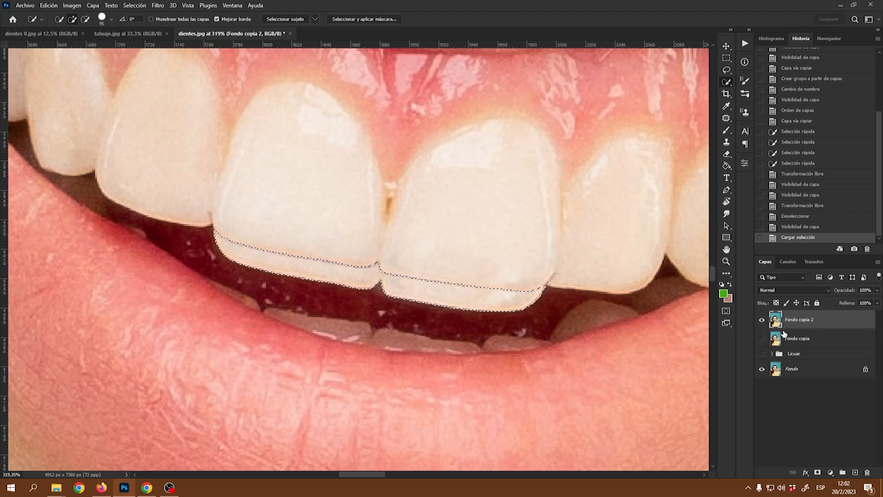
{"action": "key", "text": "ctrl+j"}
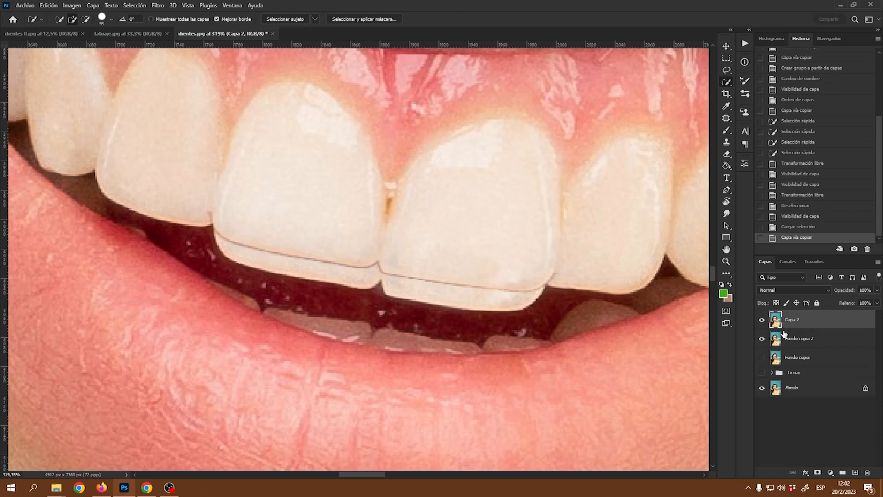
{"action": "left_click", "coordinate": [763, 391]}
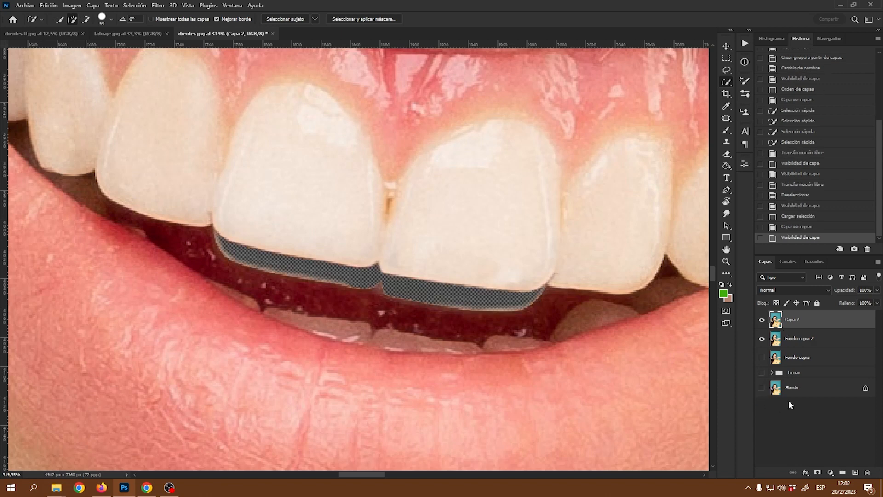
Load the pixels of Capa 2 as a selection and invert it to select only the empty gap below the front teeth
{"action": "left_click", "coordinate": [776, 321], "text": "ctrl"}
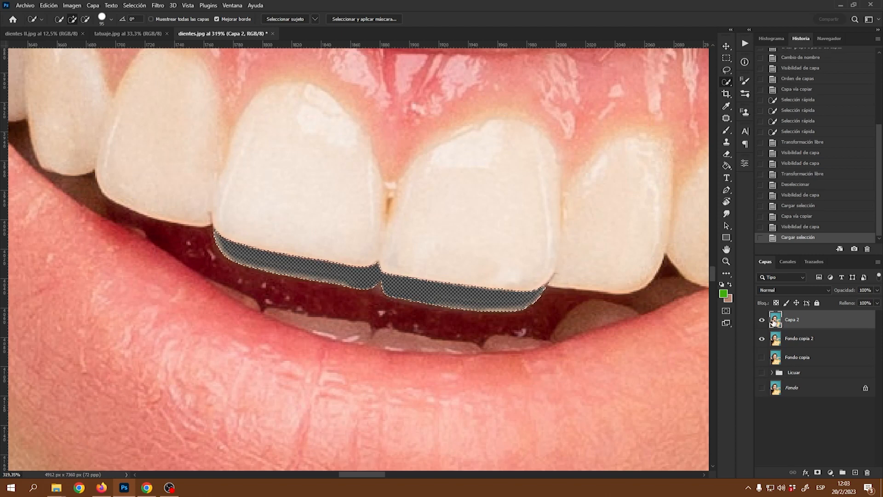
{"action": "left_click", "coordinate": [135, 6]}
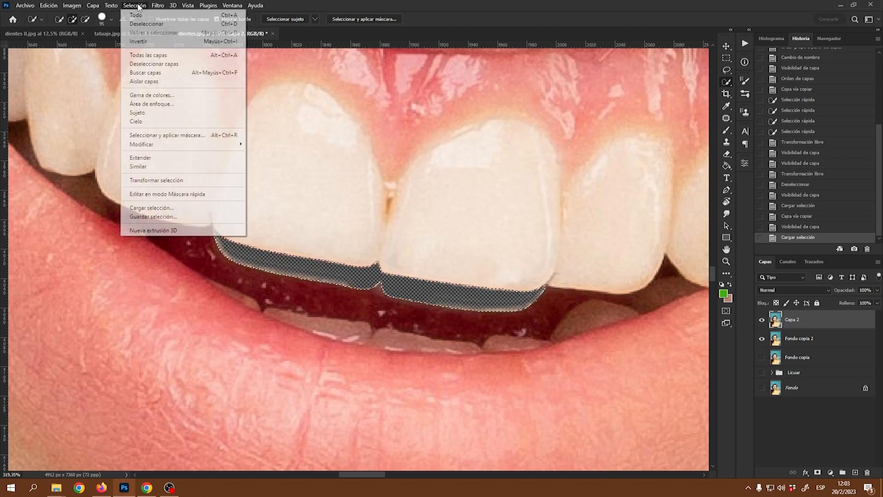
{"action": "left_click", "coordinate": [147, 43]}
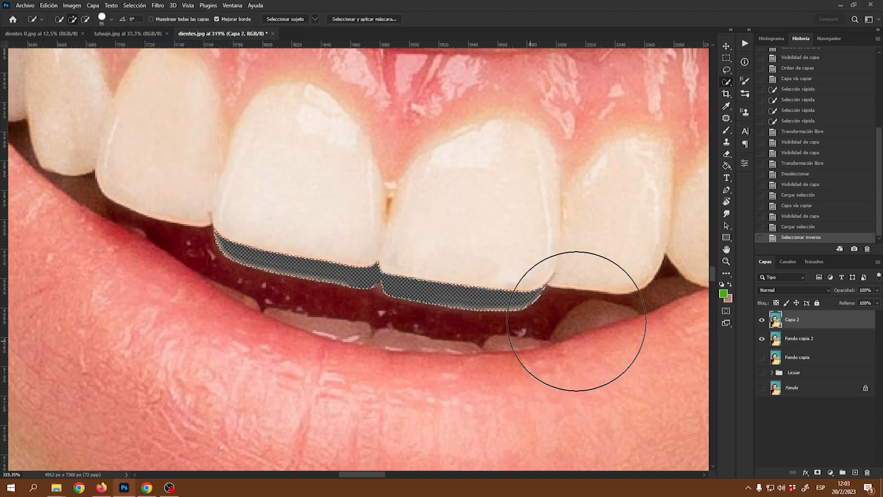
Try filling the selected gap on Capa 2 with Según el contenido in Normal mode at 100% opacity, and undo the fill
{"action": "scroll", "coordinate": [419, 301], "scroll_direction": "up", "scroll_amount": 5}
{"action": "mouse_move", "coordinate": [462, 293]}
{"action": "left_mouse_down"}
{"action": "mouse_move", "coordinate": [411, 286]}
{"action": "mouse_move", "coordinate": [404, 276]}
{"action": "left_mouse_up"}
{"action": "scroll", "coordinate": [404, 276], "scroll_direction": "down", "scroll_amount": 2}
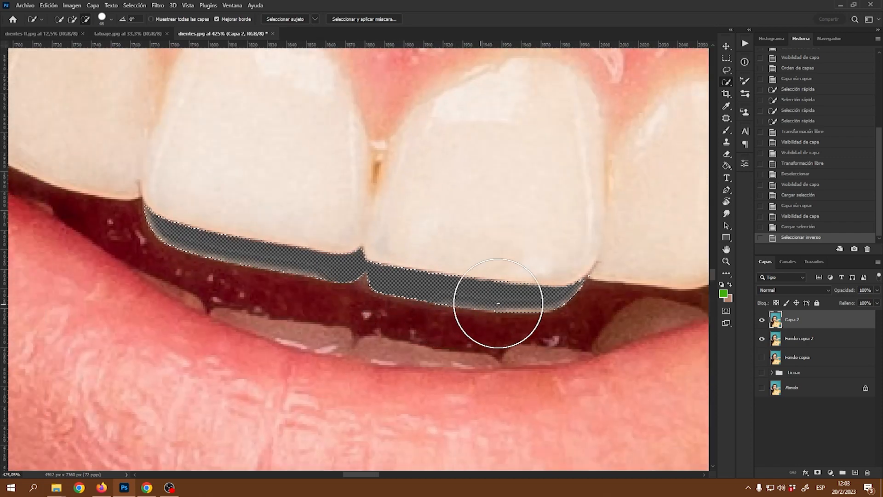
{"action": "left_click_drag", "start_coordinate": [502, 292], "coordinate": [482, 292]}
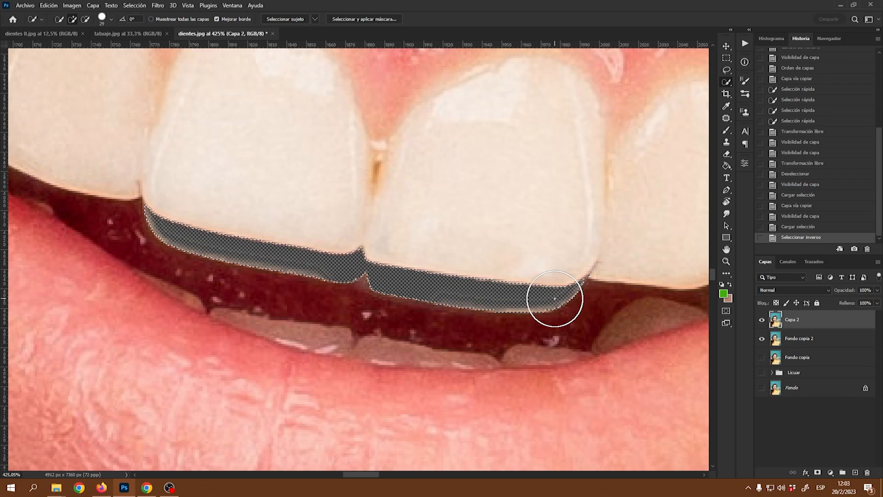
{"action": "key", "text": "shift+F5"}
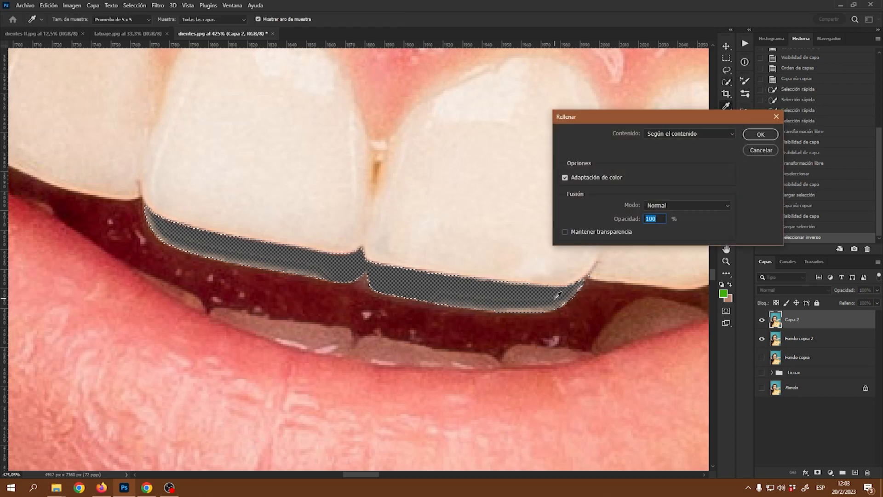
{"action": "left_click", "coordinate": [764, 134]}
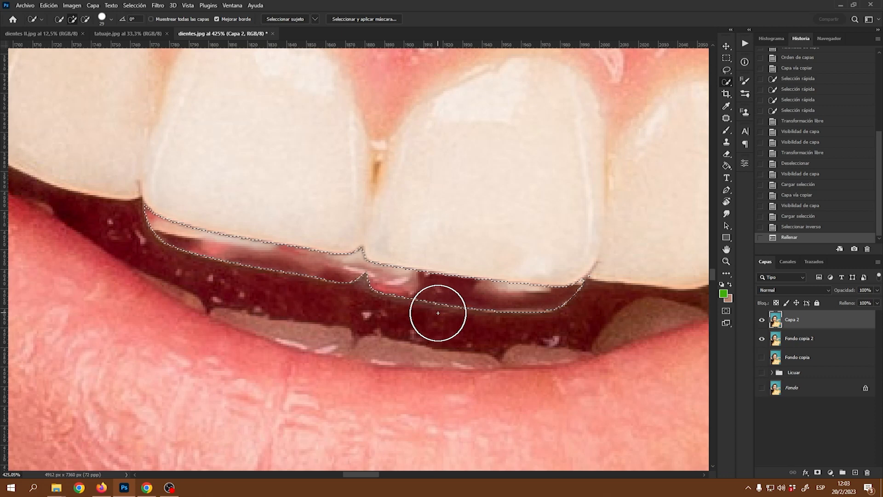
{"action": "key", "text": "ctrl+z"}
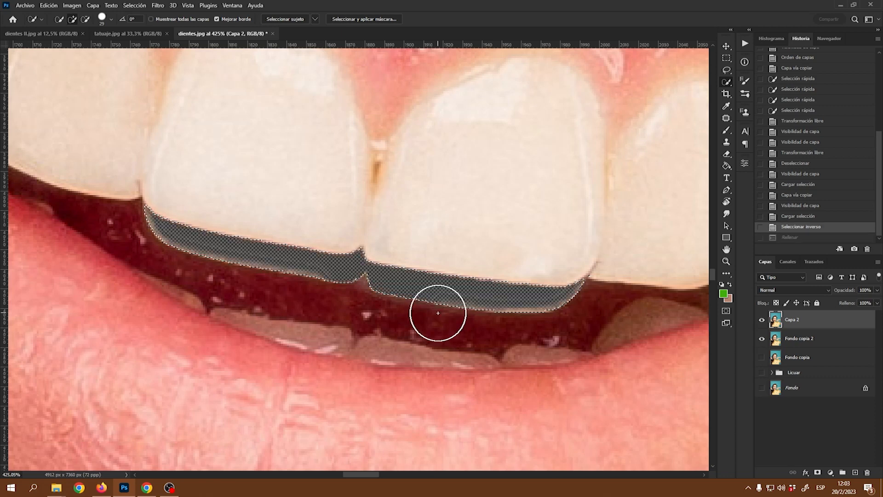
Clone dark mouth interior with the Clone Stamp along the upper edge of the gap under the right front tooth and between both teeth
{"action": "scroll", "coordinate": [470, 290], "scroll_direction": "up", "scroll_amount": 1}
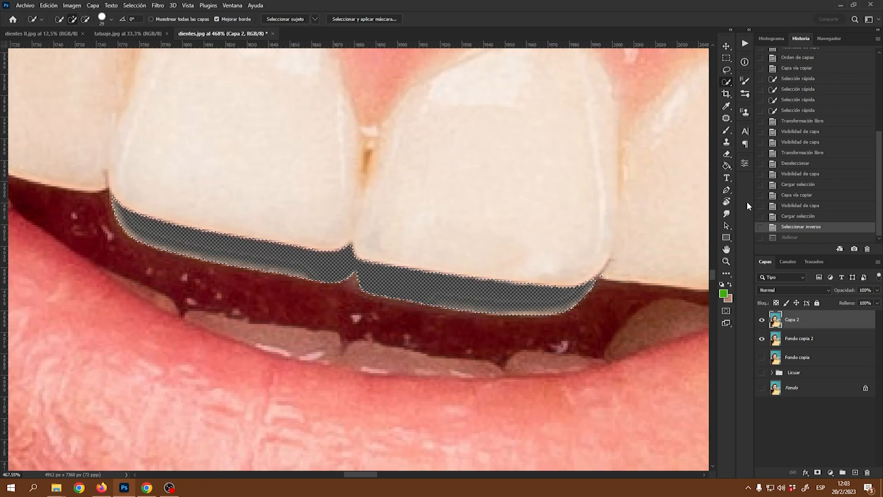
{"action": "left_click", "coordinate": [727, 144]}
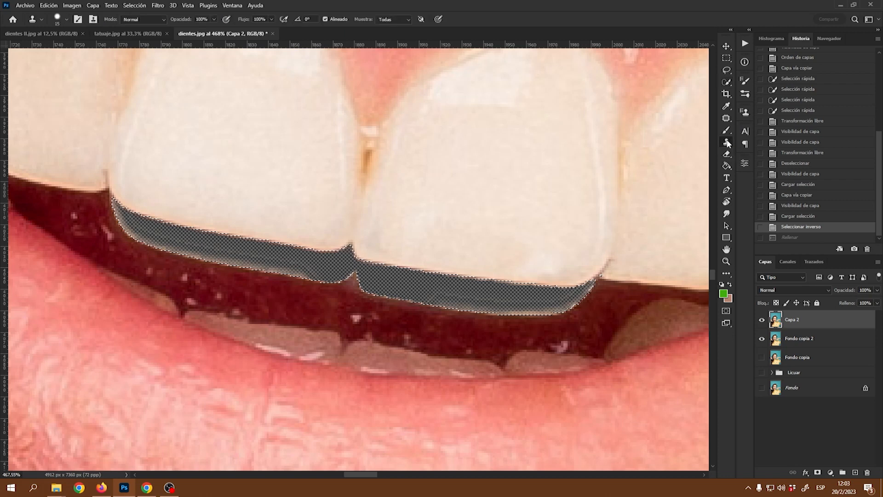
{"action": "left_click", "coordinate": [599, 307], "text": "alt"}
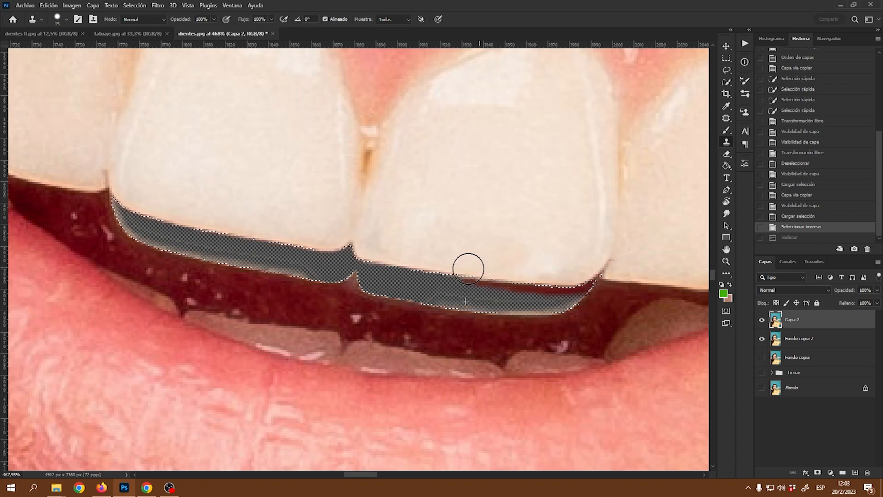
{"action": "left_click_drag", "start_coordinate": [428, 267], "coordinate": [593, 318]}
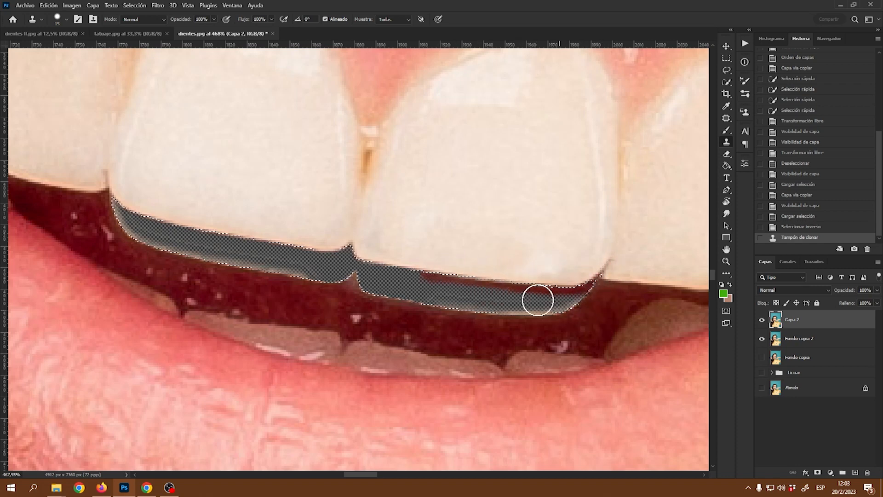
{"action": "left_click", "coordinate": [355, 252]}
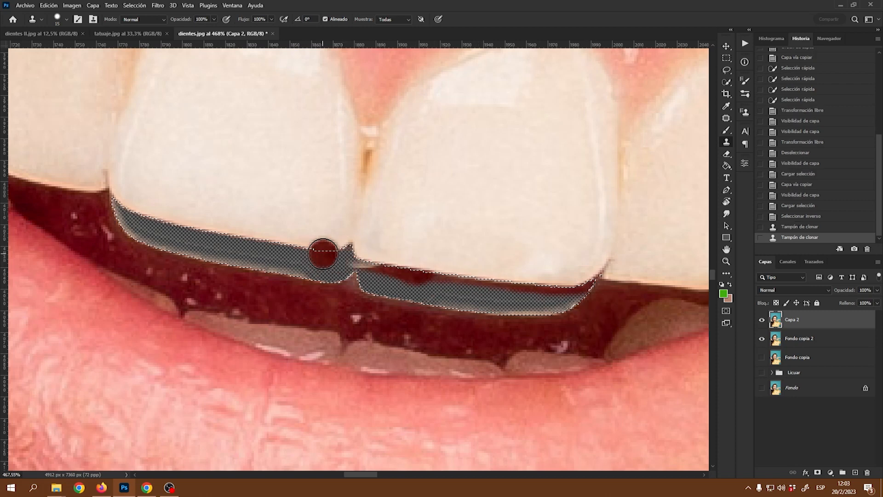
{"action": "left_click", "coordinate": [325, 268]}
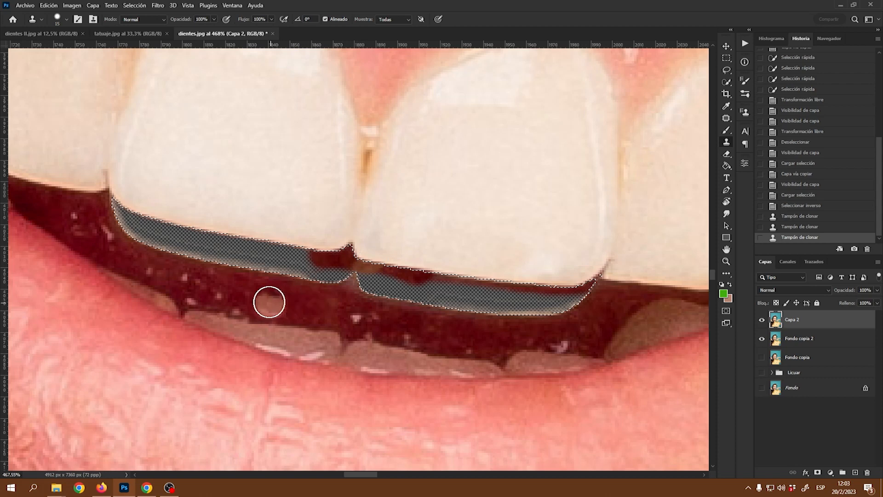
{"action": "left_click", "coordinate": [385, 259]}
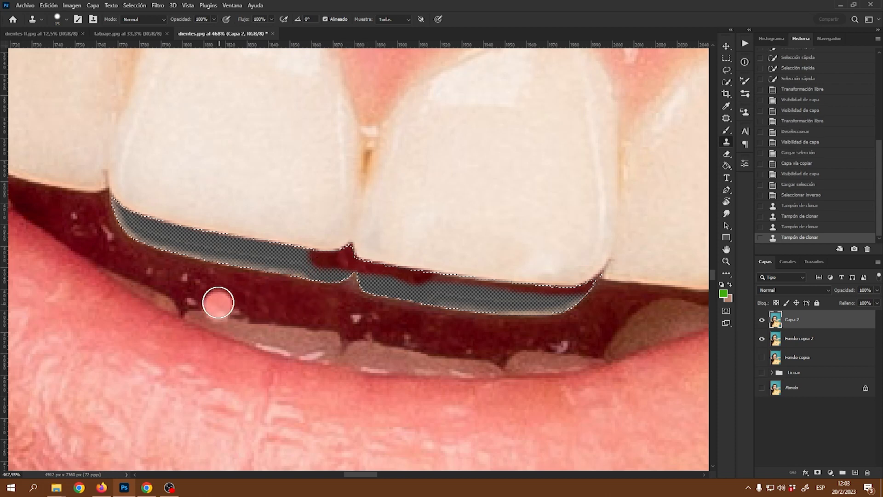
Clone dark mouth interior along the upper edge of the gap directly beneath the left front tooth
{"action": "left_click_drag", "start_coordinate": [116, 189], "coordinate": [162, 209]}
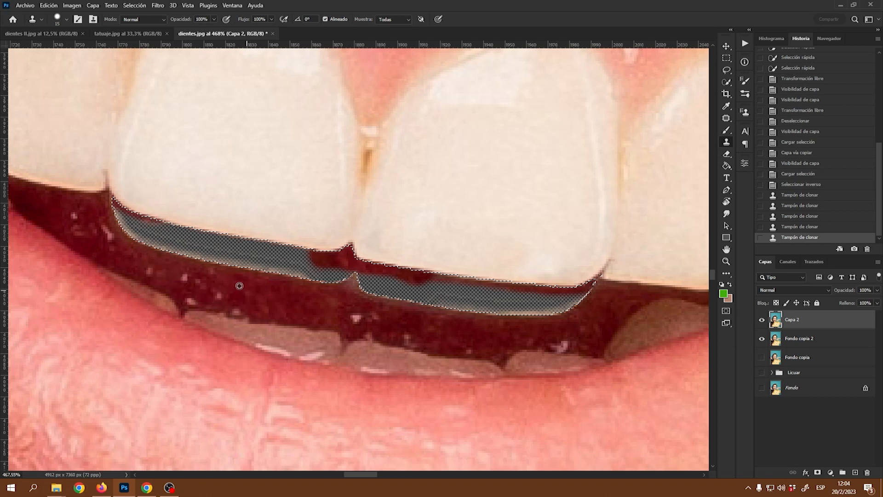
{"action": "left_click_drag", "start_coordinate": [190, 219], "coordinate": [237, 234]}
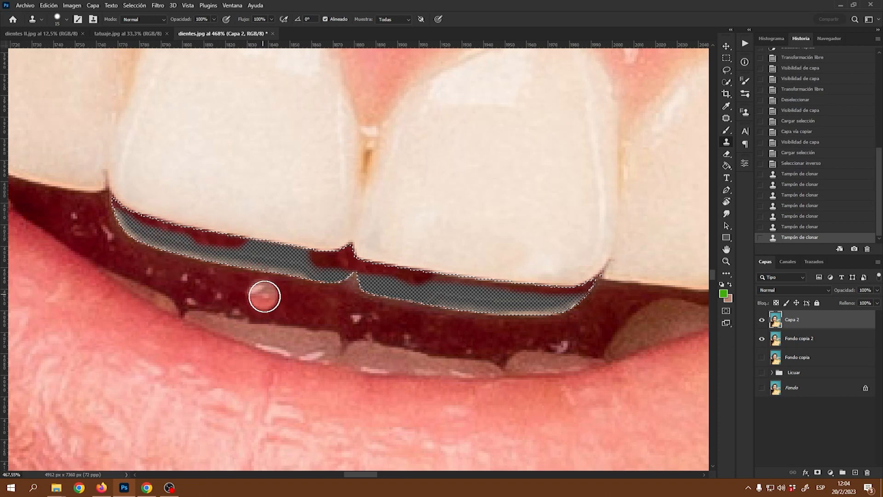
{"action": "left_click_drag", "start_coordinate": [293, 247], "coordinate": [309, 248]}
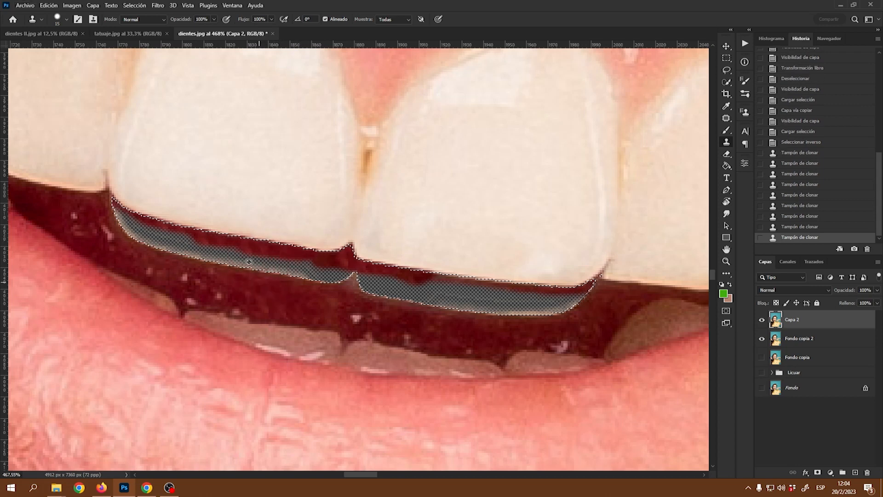
{"action": "left_click_drag", "start_coordinate": [207, 238], "coordinate": [225, 250]}
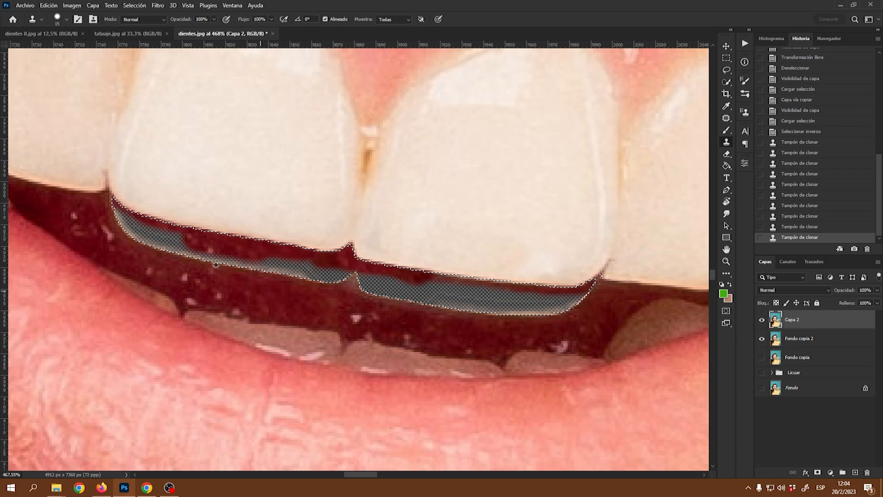
Cover the remaining lower part of the gap under the left front tooth with cloned mouth interior, resampling to blend leftover light patches
{"action": "left_click_drag", "start_coordinate": [149, 238], "coordinate": [105, 205]}
{"action": "left_click", "coordinate": [124, 218]}
{"action": "mouse_move", "coordinate": [234, 262]}
{"action": "left_mouse_down"}
{"action": "mouse_move", "coordinate": [262, 262]}
{"action": "mouse_move", "coordinate": [274, 293]}
{"action": "left_mouse_up"}
{"action": "left_click", "coordinate": [305, 276]}
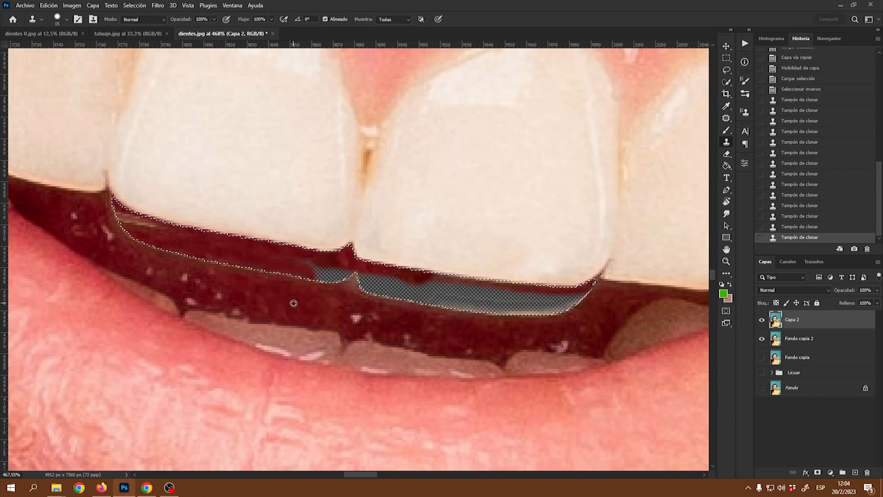
{"action": "left_click_drag", "start_coordinate": [309, 275], "coordinate": [322, 275]}
{"action": "left_click_drag", "start_coordinate": [133, 226], "coordinate": [156, 236]}
{"action": "left_click", "coordinate": [246, 295], "text": "alt"}
{"action": "mouse_move", "coordinate": [113, 218]}
{"action": "left_mouse_down"}
{"action": "mouse_move", "coordinate": [163, 254]}
{"action": "mouse_move", "coordinate": [274, 293]}
{"action": "mouse_move", "coordinate": [345, 267]}
{"action": "left_mouse_up"}
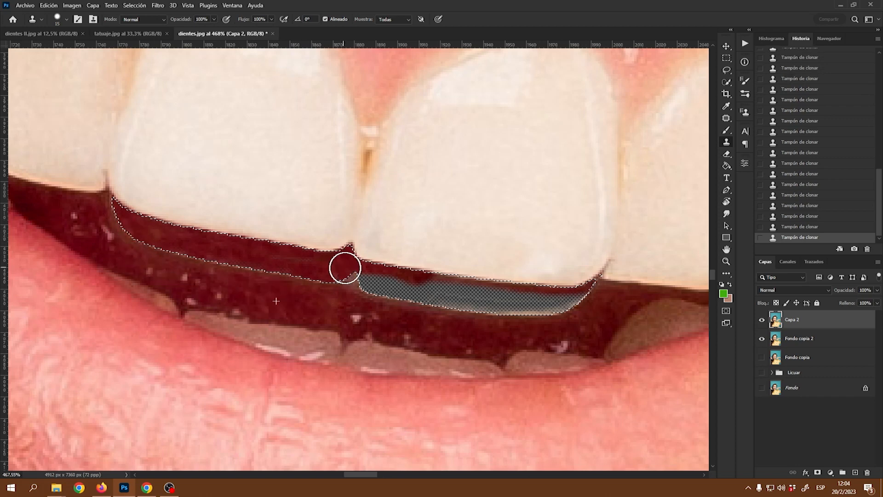
Cover the remaining gap under the right front tooth with cloned mouth interior, resampling along it, and clear the selection
{"action": "left_click_drag", "start_coordinate": [378, 296], "coordinate": [307, 303]}
{"action": "mouse_move", "coordinate": [371, 282]}
{"action": "left_mouse_down"}
{"action": "mouse_move", "coordinate": [455, 289]}
{"action": "mouse_move", "coordinate": [388, 310]}
{"action": "mouse_move", "coordinate": [393, 318]}
{"action": "mouse_move", "coordinate": [509, 310]}
{"action": "left_mouse_up"}
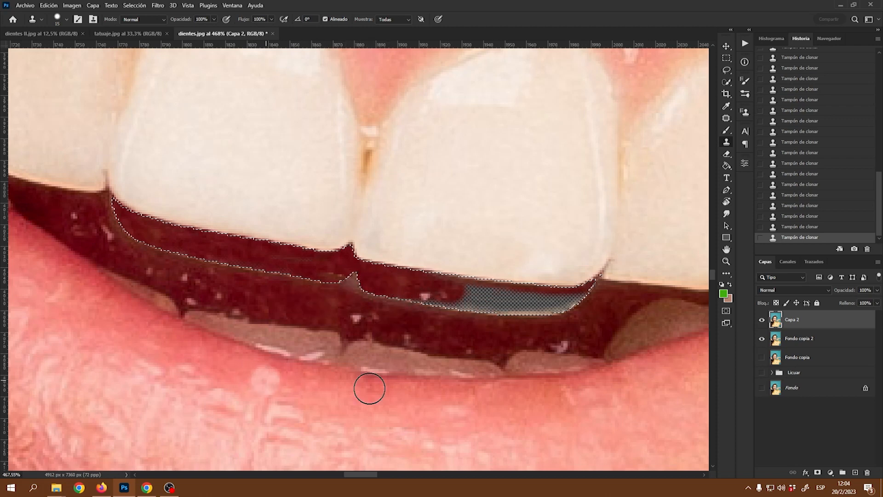
{"action": "mouse_move", "coordinate": [485, 288]}
{"action": "left_mouse_down"}
{"action": "mouse_move", "coordinate": [468, 284]}
{"action": "mouse_move", "coordinate": [534, 288]}
{"action": "left_mouse_up"}
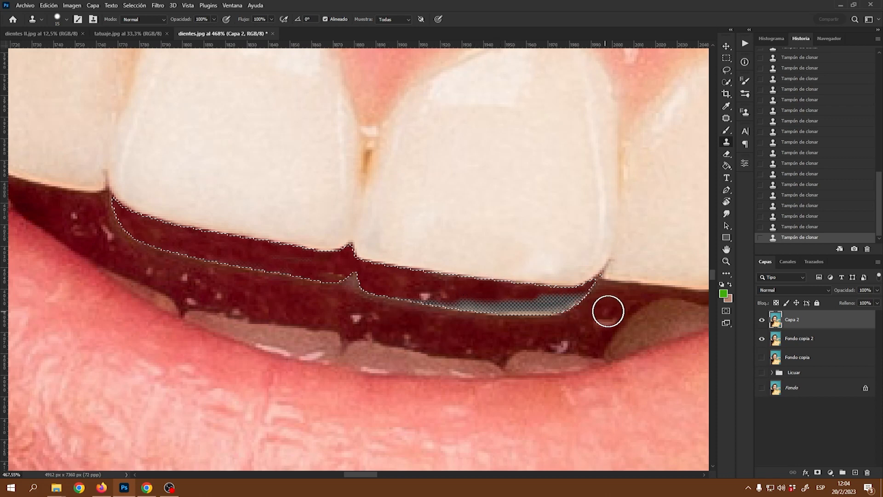
{"action": "left_click", "coordinate": [595, 310], "text": "alt"}
{"action": "mouse_move", "coordinate": [558, 292]}
{"action": "left_mouse_down"}
{"action": "mouse_move", "coordinate": [594, 306]}
{"action": "mouse_move", "coordinate": [528, 290]}
{"action": "mouse_move", "coordinate": [596, 305]}
{"action": "mouse_move", "coordinate": [546, 312]}
{"action": "mouse_move", "coordinate": [603, 312]}
{"action": "mouse_move", "coordinate": [559, 312]}
{"action": "mouse_move", "coordinate": [587, 322]}
{"action": "mouse_move", "coordinate": [417, 306]}
{"action": "left_mouse_up"}
{"action": "left_click", "coordinate": [580, 306], "text": "alt"}
{"action": "left_click", "coordinate": [604, 312], "text": "alt"}
{"action": "left_click", "coordinate": [579, 316], "text": "alt"}
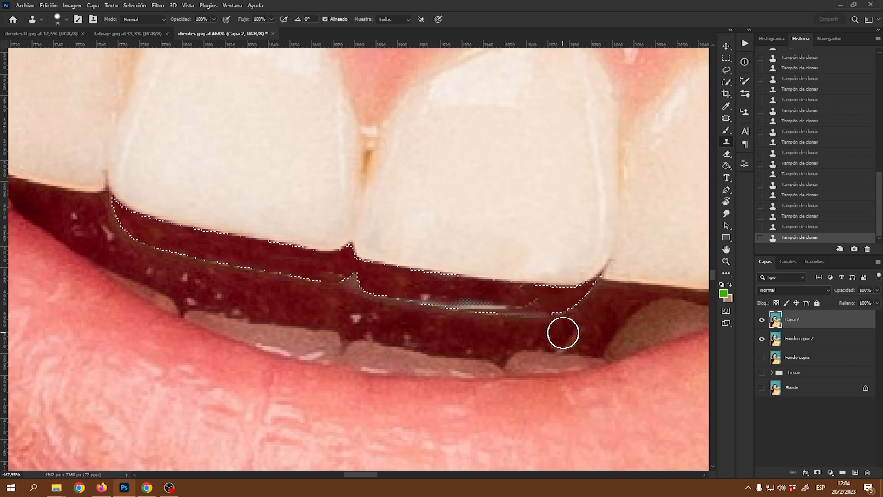
{"action": "key", "text": "ctrl+d"}
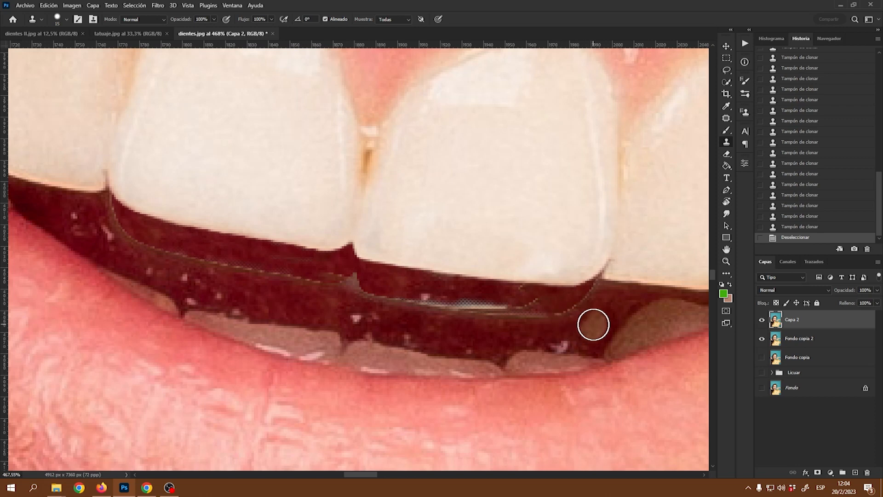
Lasso the leftover seam and transparent patch under the right front tooth, fill it with Según el contenido, and deselect
{"action": "key", "text": "l"}
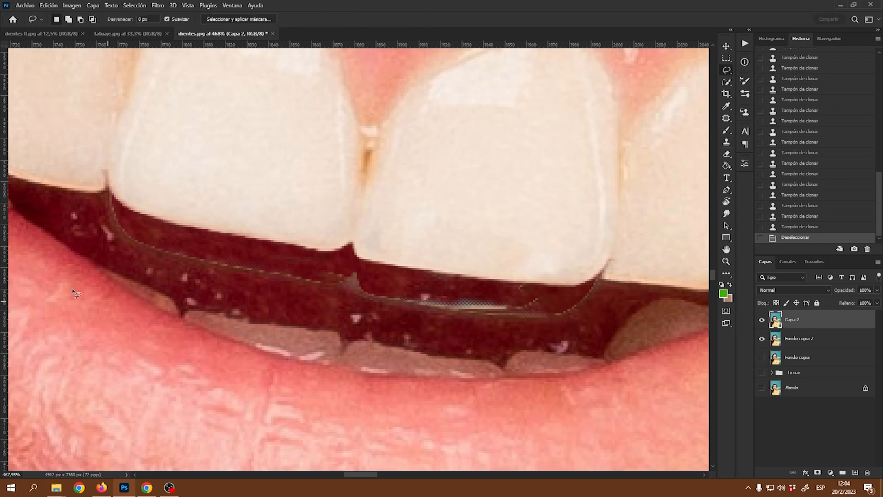
{"action": "mouse_move", "coordinate": [403, 291]}
{"action": "left_mouse_down"}
{"action": "mouse_move", "coordinate": [582, 305]}
{"action": "mouse_move", "coordinate": [562, 328]}
{"action": "mouse_move", "coordinate": [498, 331]}
{"action": "mouse_move", "coordinate": [397, 317]}
{"action": "mouse_move", "coordinate": [344, 298]}
{"action": "mouse_move", "coordinate": [334, 284]}
{"action": "mouse_move", "coordinate": [340, 270]}
{"action": "mouse_move", "coordinate": [387, 288]}
{"action": "left_mouse_up"}
{"action": "key", "text": "shift+F5"}
{"action": "key", "text": "Return"}
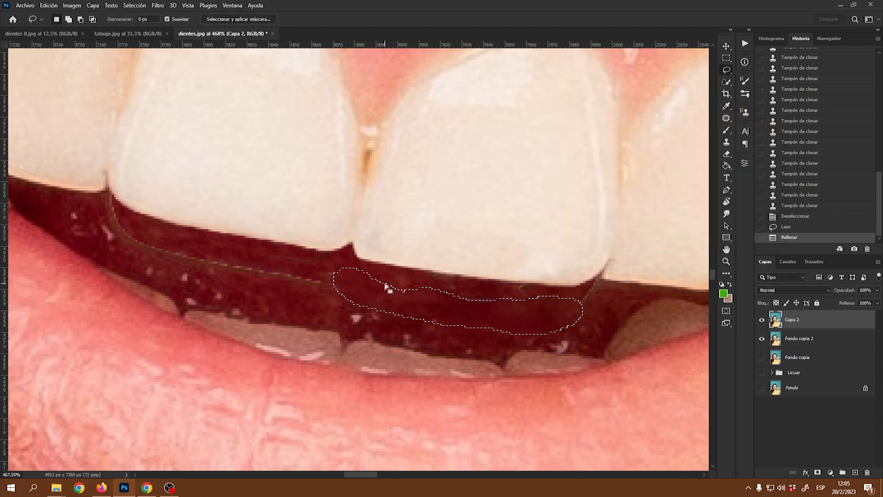
{"action": "key", "text": "ctrl+d"}
Lasso the curved seam under the left front tooth, fill it with Según el contenido in Normal mode at 100% opacity, and deselect
{"action": "mouse_move", "coordinate": [338, 283]}
{"action": "left_mouse_down"}
{"action": "mouse_move", "coordinate": [235, 295]}
{"action": "mouse_move", "coordinate": [110, 251]}
{"action": "mouse_move", "coordinate": [99, 233]}
{"action": "mouse_move", "coordinate": [106, 203]}
{"action": "mouse_move", "coordinate": [140, 233]}
{"action": "left_mouse_up"}
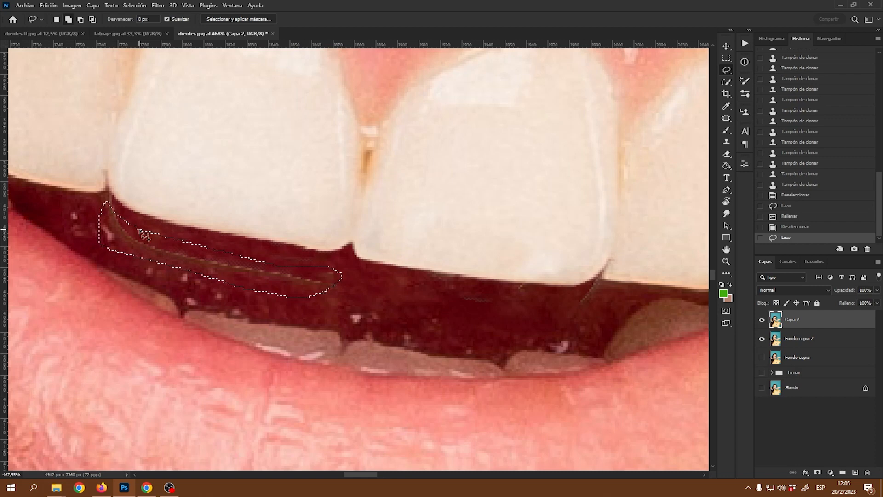
{"action": "key", "text": "shift+F5"}
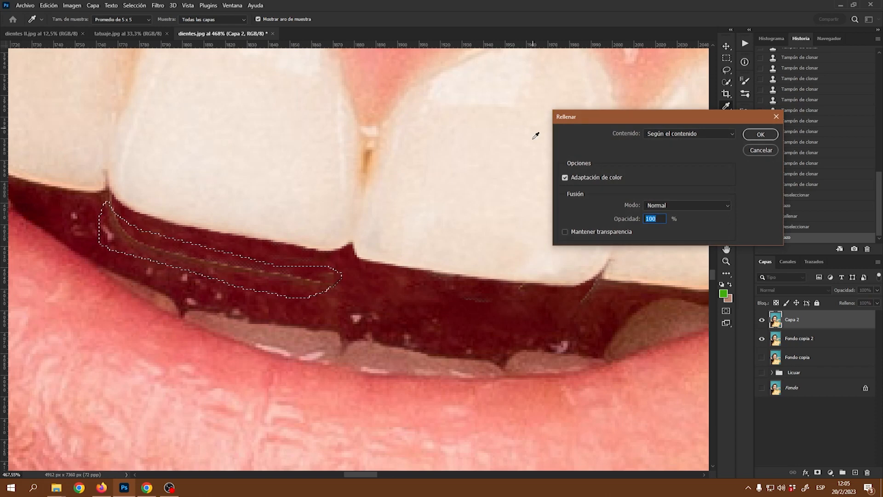
{"action": "left_click", "coordinate": [760, 134]}
{"action": "key", "text": "ctrl+d"}
Remove the specks below the junction of the front teeth and the seam at the right front tooth's outer corner with content-aware fills
{"action": "mouse_move", "coordinate": [384, 318]}
{"action": "left_mouse_down"}
{"action": "mouse_move", "coordinate": [345, 321]}
{"action": "mouse_move", "coordinate": [349, 308]}
{"action": "mouse_move", "coordinate": [377, 306]}
{"action": "left_mouse_up"}
{"action": "key", "text": "shift+F5"}
{"action": "key", "text": "Return"}
{"action": "key", "text": "ctrl+d"}
{"action": "mouse_move", "coordinate": [605, 289]}
{"action": "left_mouse_down"}
{"action": "mouse_move", "coordinate": [573, 306]}
{"action": "mouse_move", "coordinate": [608, 286]}
{"action": "left_mouse_up"}
{"action": "key", "text": "shift+F5"}
{"action": "key", "text": "Return"}
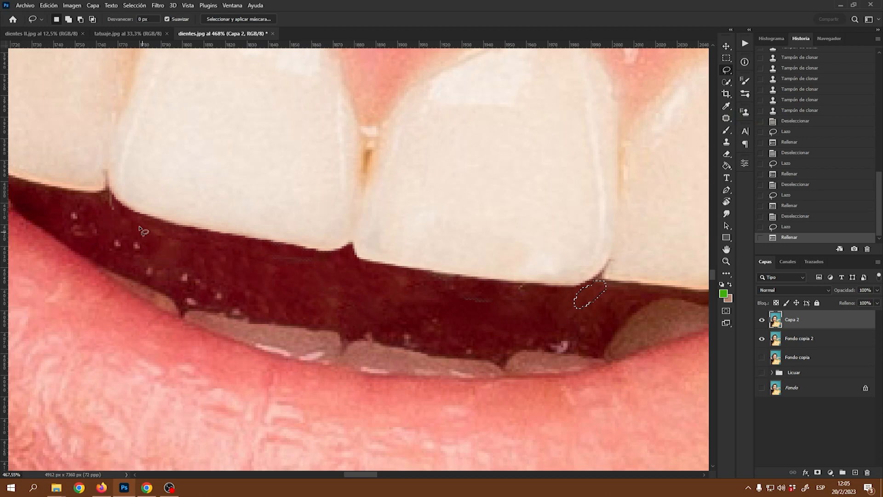
{"action": "key", "text": "ctrl+d"}
Remove the line at the left front tooth's outer corner and the specks under the neighbouring tooth with content-aware fills, and deselect
{"action": "mouse_move", "coordinate": [114, 216]}
{"action": "left_mouse_down"}
{"action": "mouse_move", "coordinate": [108, 191]}
{"action": "mouse_move", "coordinate": [113, 201]}
{"action": "left_mouse_up"}
{"action": "key", "text": "shift+F5"}
{"action": "key", "text": "Return"}
{"action": "key", "text": "ctrl+d"}
{"action": "mouse_move", "coordinate": [82, 216]}
{"action": "left_mouse_down"}
{"action": "mouse_move", "coordinate": [101, 240]}
{"action": "mouse_move", "coordinate": [77, 237]}
{"action": "mouse_move", "coordinate": [69, 221]}
{"action": "mouse_move", "coordinate": [98, 213]}
{"action": "mouse_move", "coordinate": [102, 230]}
{"action": "mouse_move", "coordinate": [70, 235]}
{"action": "mouse_move", "coordinate": [65, 211]}
{"action": "left_mouse_up"}
{"action": "key", "text": "shift+F5"}
{"action": "key", "text": "Return"}
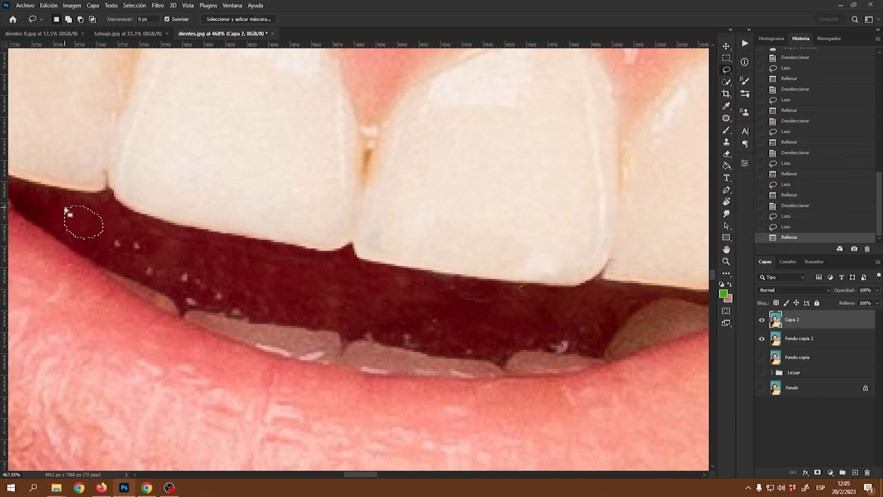
{"action": "scroll", "coordinate": [276, 290], "scroll_direction": "down", "scroll_amount": 6}
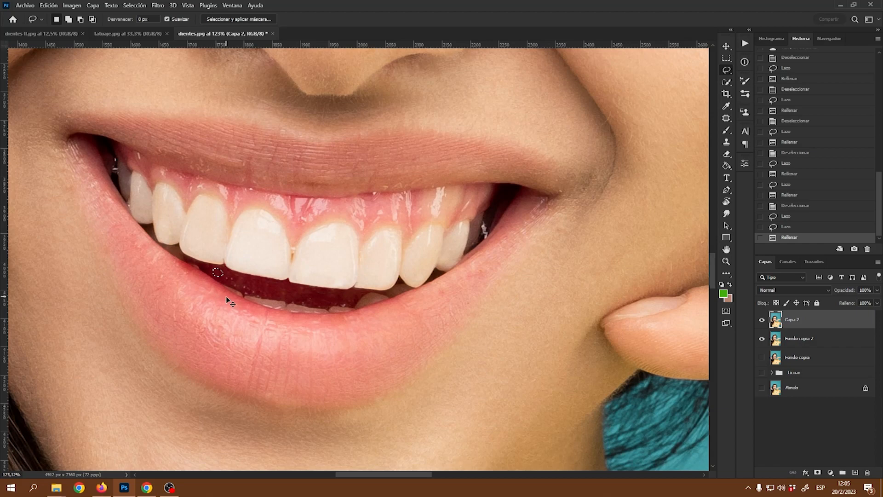
{"action": "key", "text": "ctrl+d"}
Show Fondo and compare the retouched teeth with the original by repeatedly isolating it, leaving only Capa 2 and Fondo visible
{"action": "left_click", "coordinate": [762, 388]}
{"action": "scroll", "coordinate": [389, 241], "scroll_direction": "down", "scroll_amount": 4}
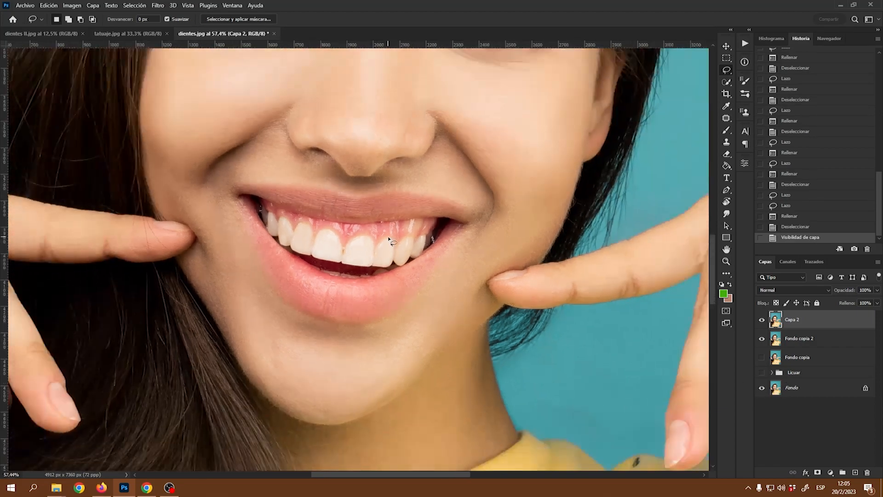
{"action": "scroll", "coordinate": [389, 240], "scroll_direction": "down", "scroll_amount": 2}
{"action": "scroll", "coordinate": [385, 244], "scroll_direction": "up", "scroll_amount": 5}
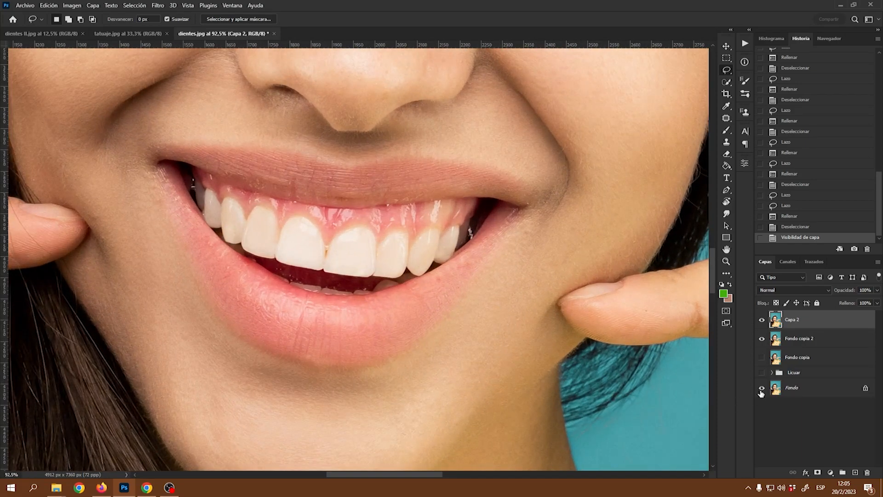
{"action": "left_click", "coordinate": [762, 389], "text": "alt"}
{"action": "left_click", "coordinate": [762, 388], "text": "alt"}
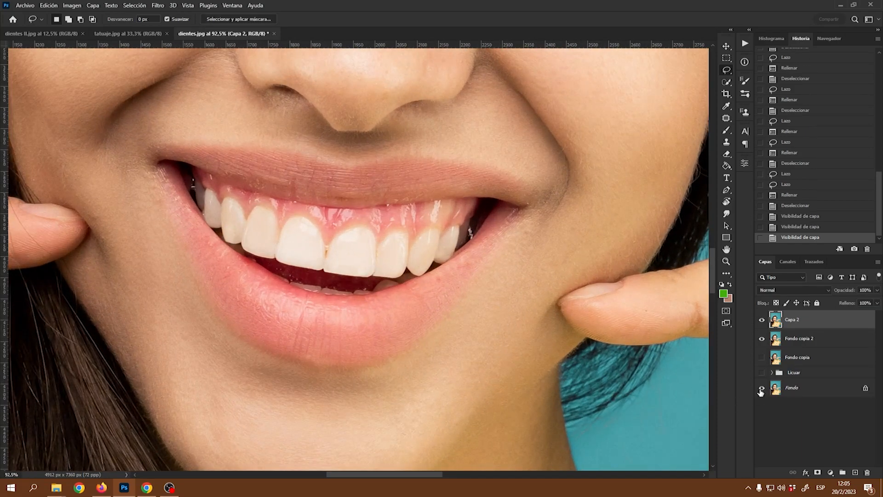
{"action": "left_click", "coordinate": [762, 389], "text": "alt"}
{"action": "left_click", "coordinate": [762, 389], "text": "alt"}
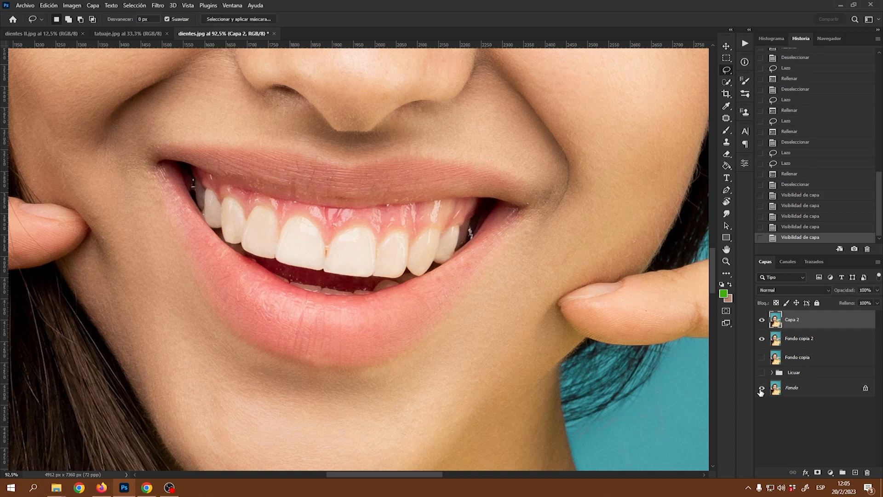
{"action": "left_click", "coordinate": [762, 389], "text": "alt"}
{"action": "left_click", "coordinate": [761, 389], "text": "alt"}
{"action": "left_click", "coordinate": [762, 389], "text": "alt"}
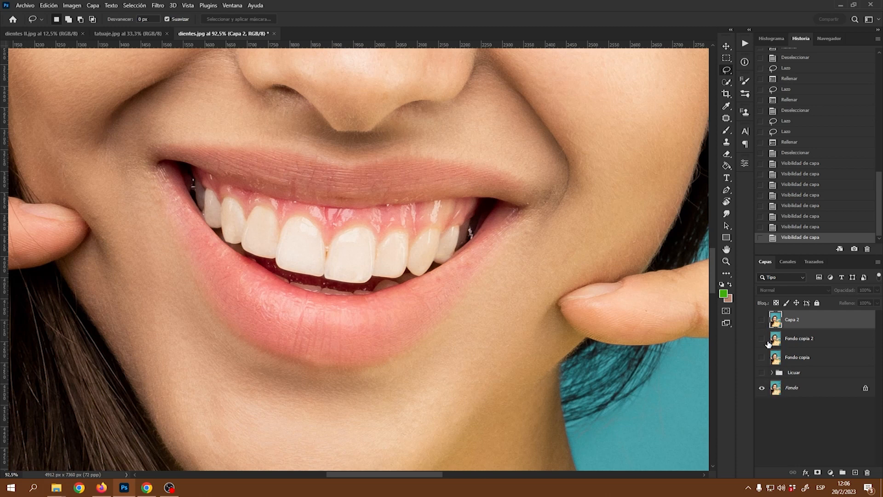
{"action": "left_click", "coordinate": [762, 321]}
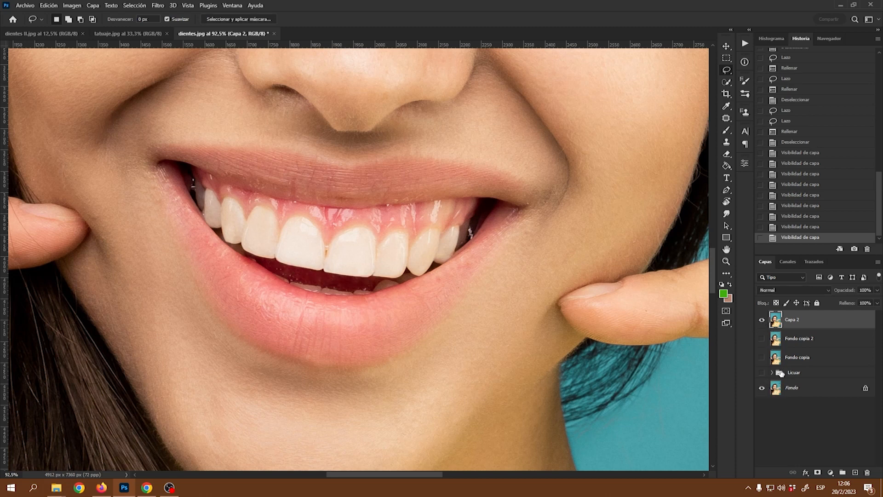
Group the layers Capa 2, Fondo copia 2 and Fondo copia, keeping the Licuar group out of the new group
{"action": "left_click_drag", "start_coordinate": [787, 375], "coordinate": [809, 370]}
{"action": "left_click", "coordinate": [796, 358]}
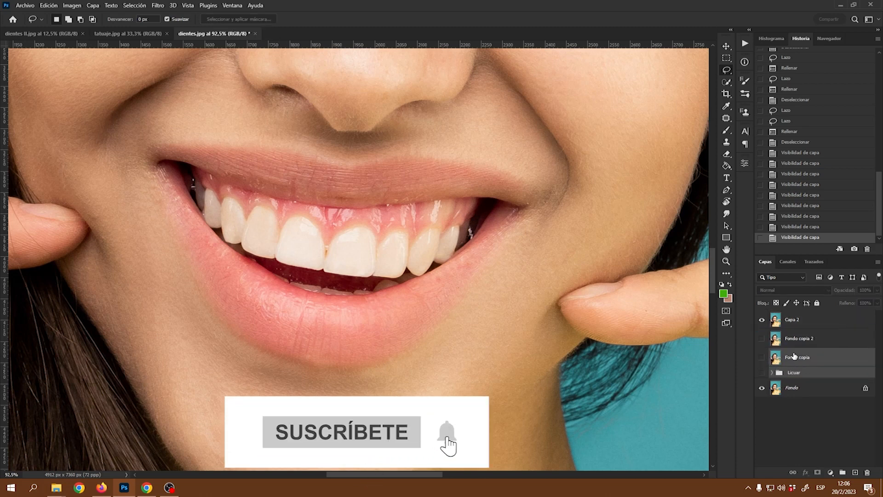
{"action": "left_click", "coordinate": [787, 324], "text": "shift"}
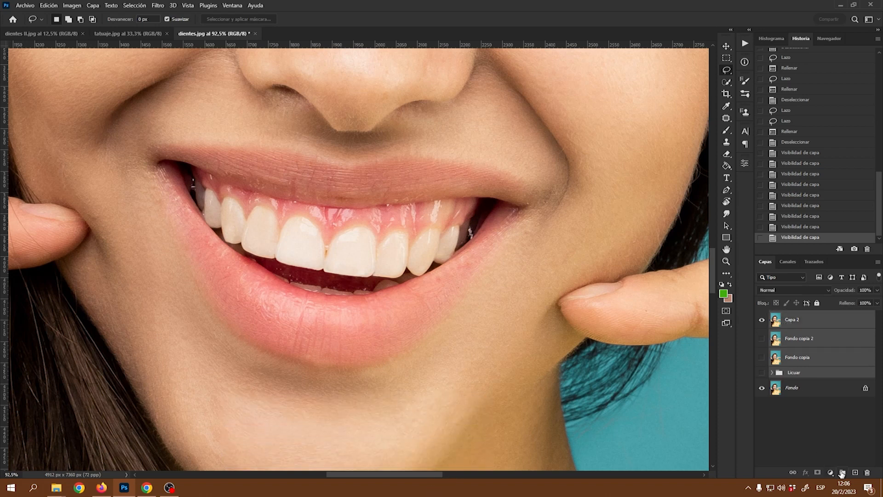
{"action": "key", "text": "ctrl+g"}
{"action": "key", "text": "ctrl+z"}
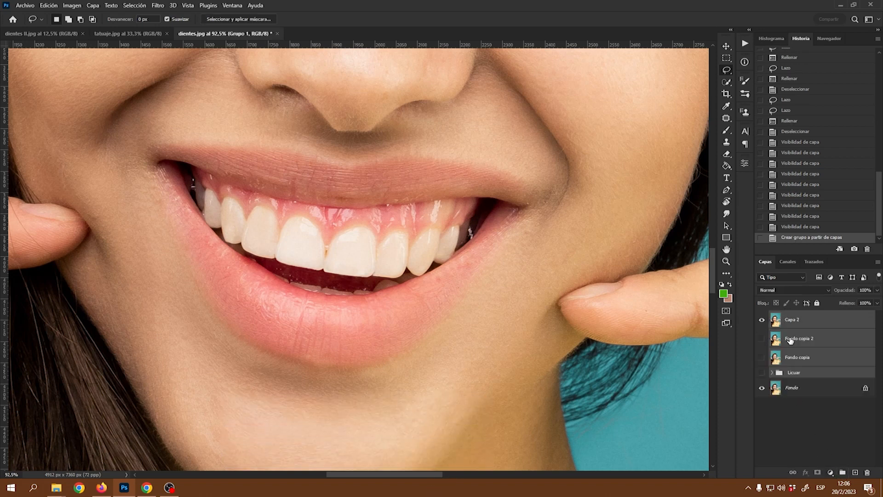
{"action": "left_click", "coordinate": [791, 375], "text": "ctrl"}
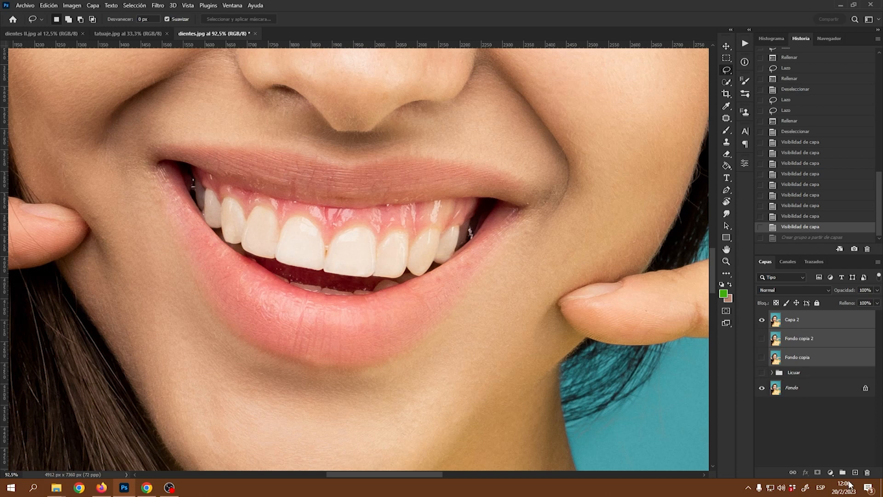
{"action": "left_click", "coordinate": [842, 473]}
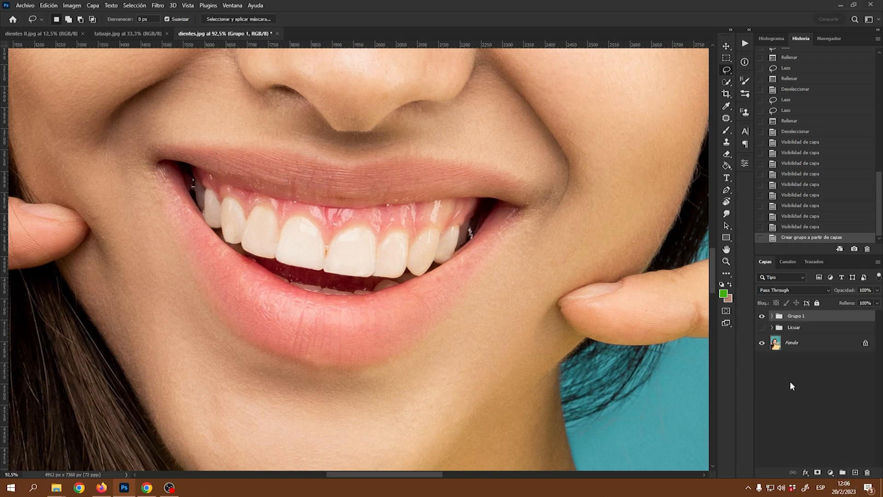
Compare the Warp and Liquify versions of the smile by toggling Grupo 1 and Licuar, leaving both groups visible
{"action": "left_click", "coordinate": [761, 317]}
{"action": "left_click", "coordinate": [761, 316]}
{"action": "left_click", "coordinate": [762, 328]}
{"action": "left_click", "coordinate": [763, 318]}
{"action": "left_click", "coordinate": [762, 328]}
{"action": "left_click", "coordinate": [762, 328]}
{"action": "left_click", "coordinate": [761, 328]}
{"action": "left_click", "coordinate": [761, 328]}
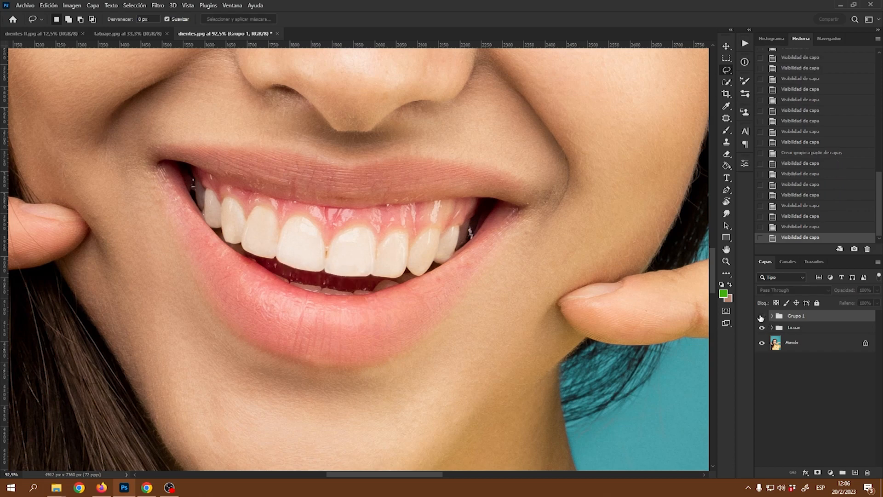
{"action": "left_click", "coordinate": [761, 316]}
{"action": "scroll", "coordinate": [464, 243], "scroll_direction": "down", "scroll_amount": 5}
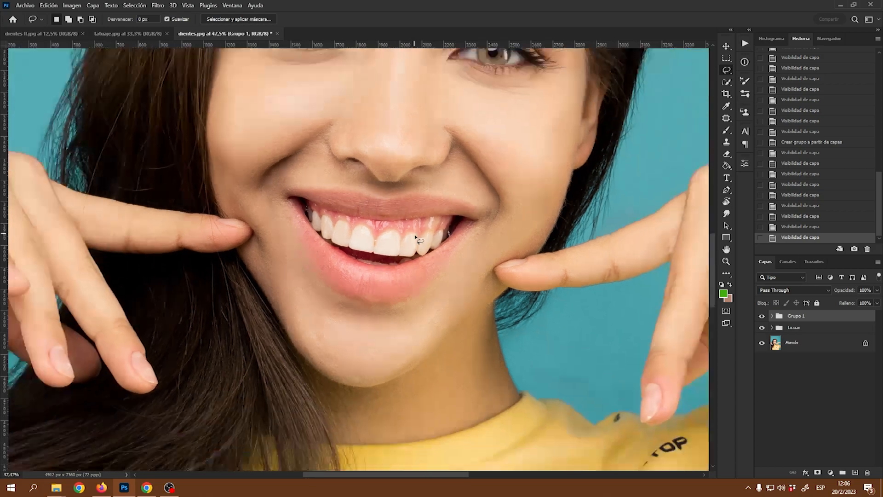